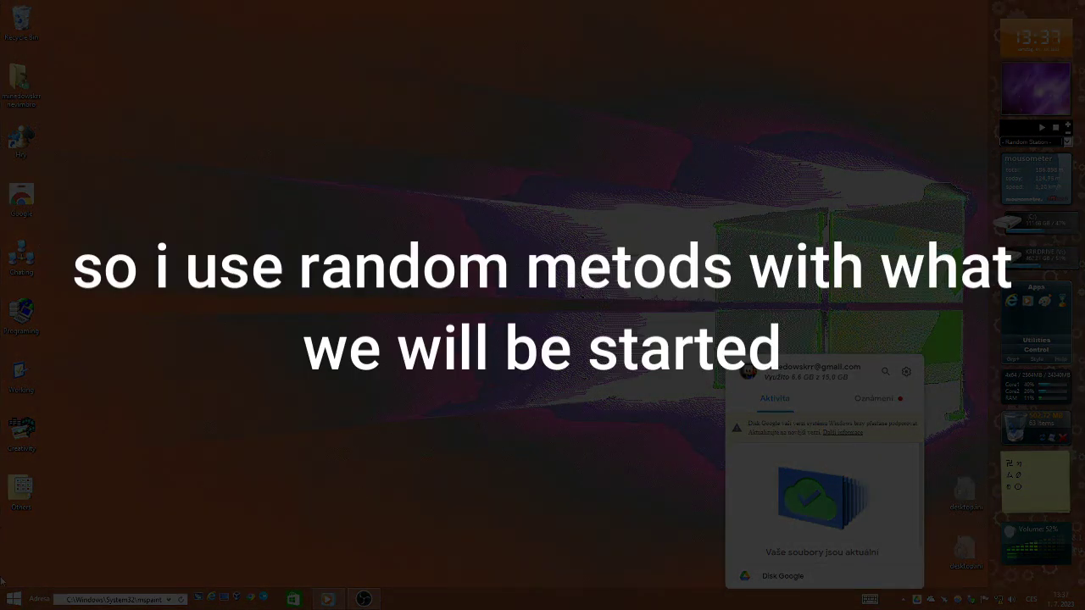
Open the Google Drive (G:) drive in File Explorer and look inside its Můj disk folder
key("super+e")
double_click(466, 208)
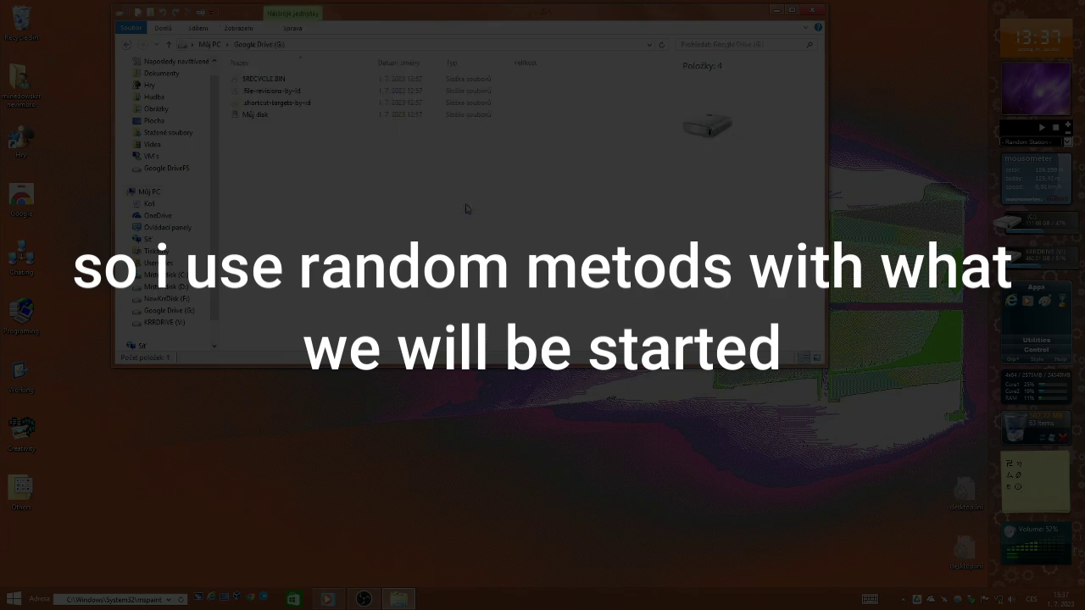
left_click_drag(551, 245, 210, 19)
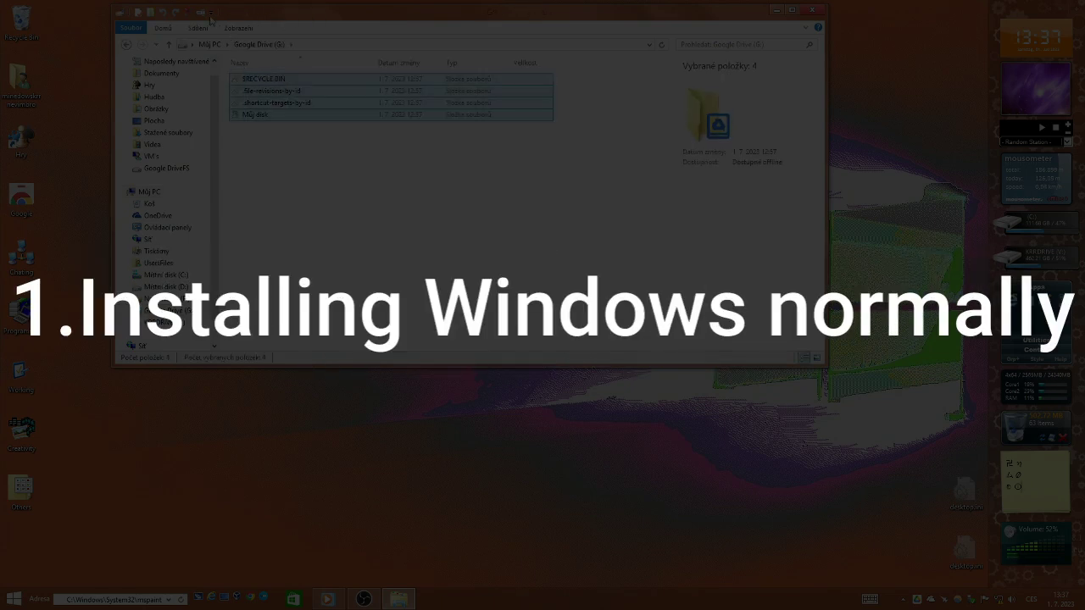
double_click(263, 118)
left_click_drag(400, 238, 271, 138)
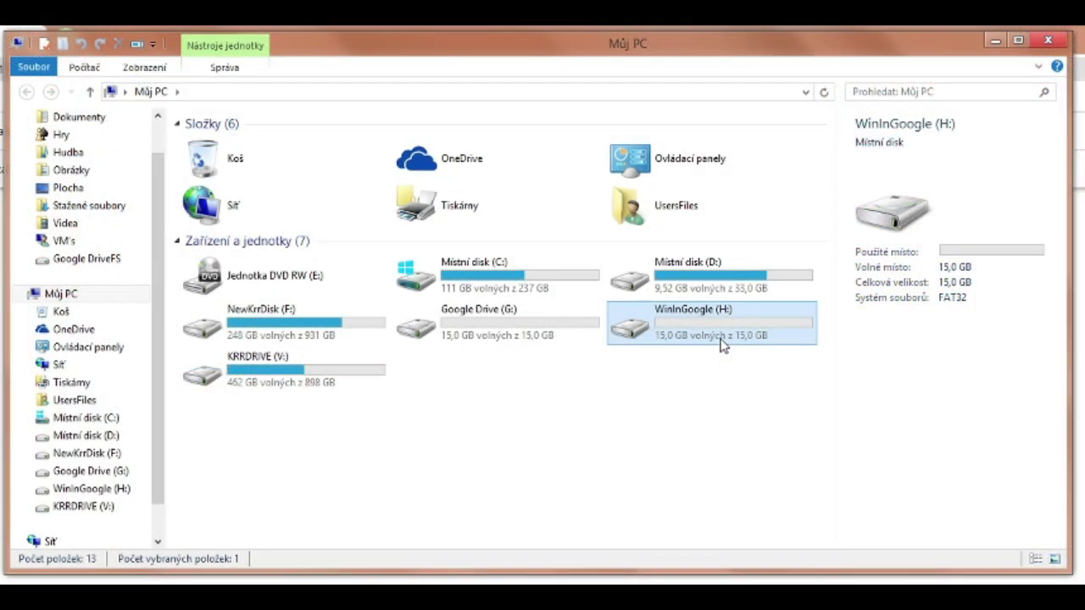
Open the WinInGoogle (H:) drive from Můj PC and inspect its contents
double_click(717, 339)
left_click_drag(547, 468, 237, 33)
double_click(219, 196)
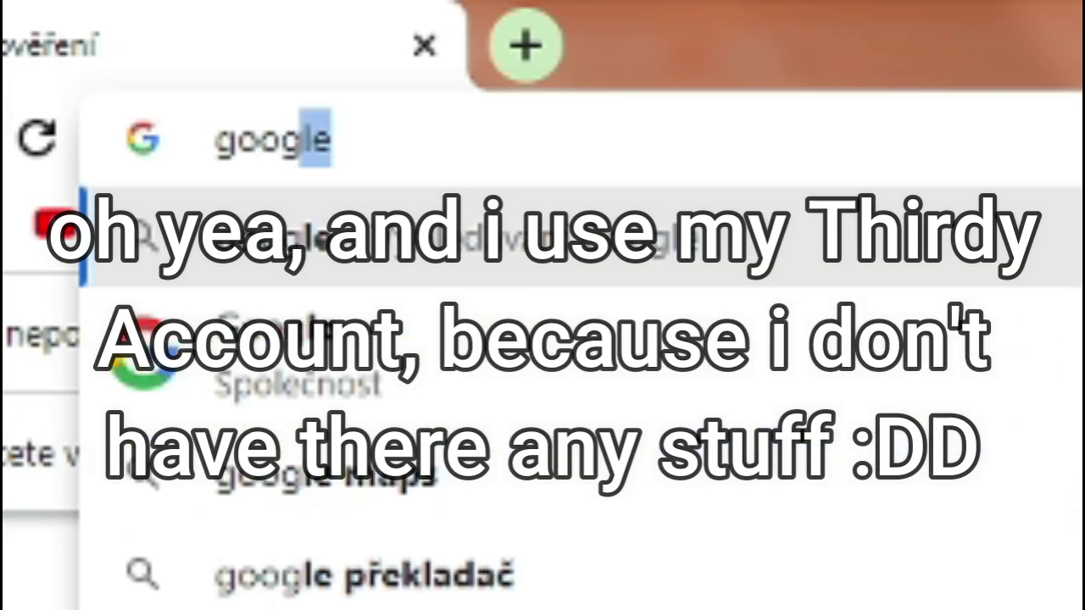
Search the web for "google disk", open Google Drive from the Google apps list, and close the Google account tab
type("e disk")
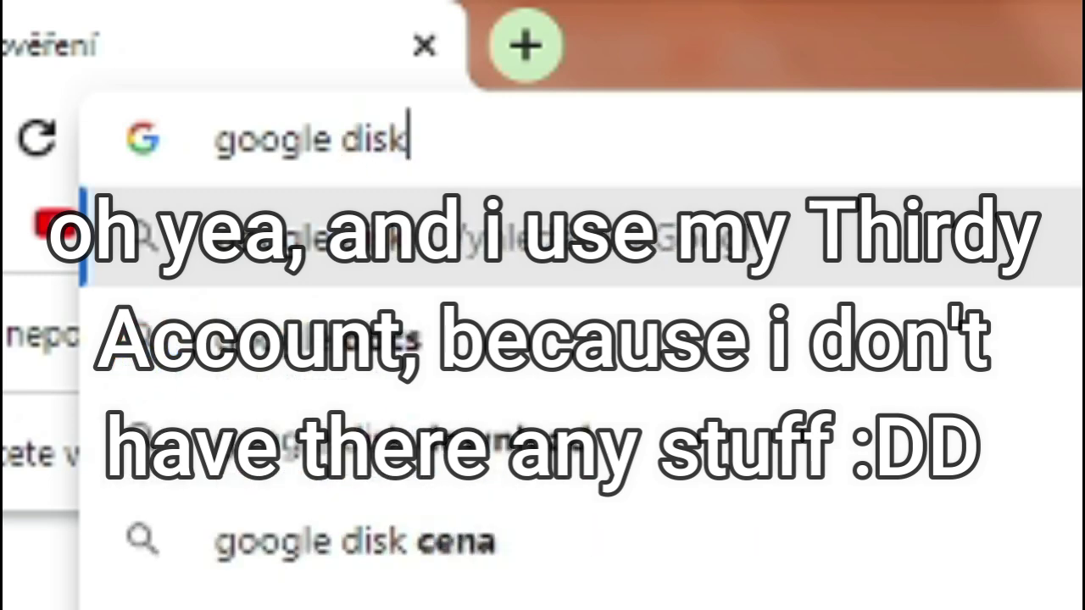
key("Return")
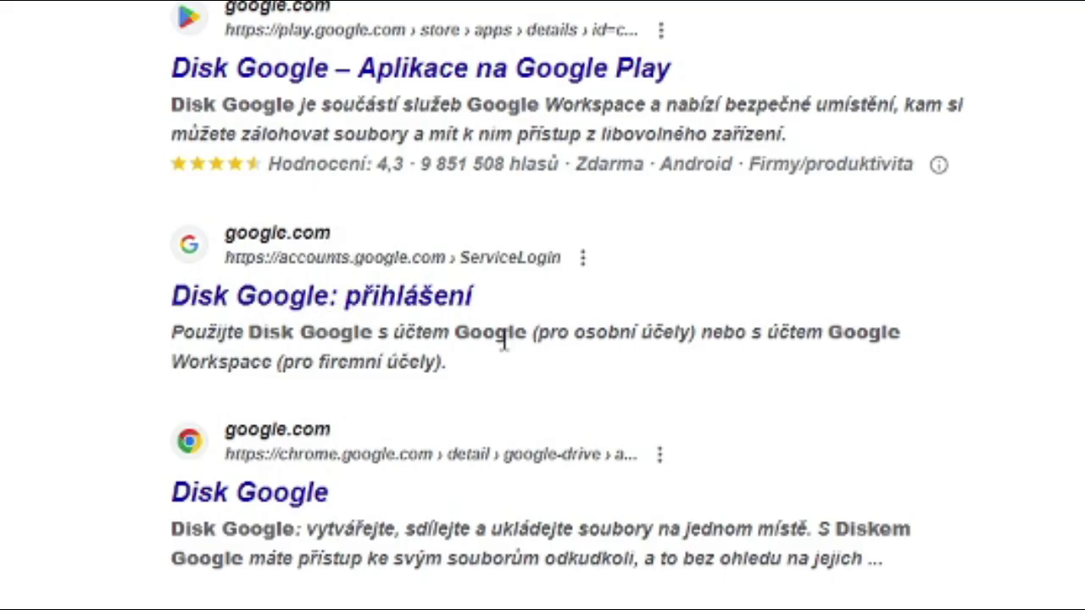
left_click(855, 59)
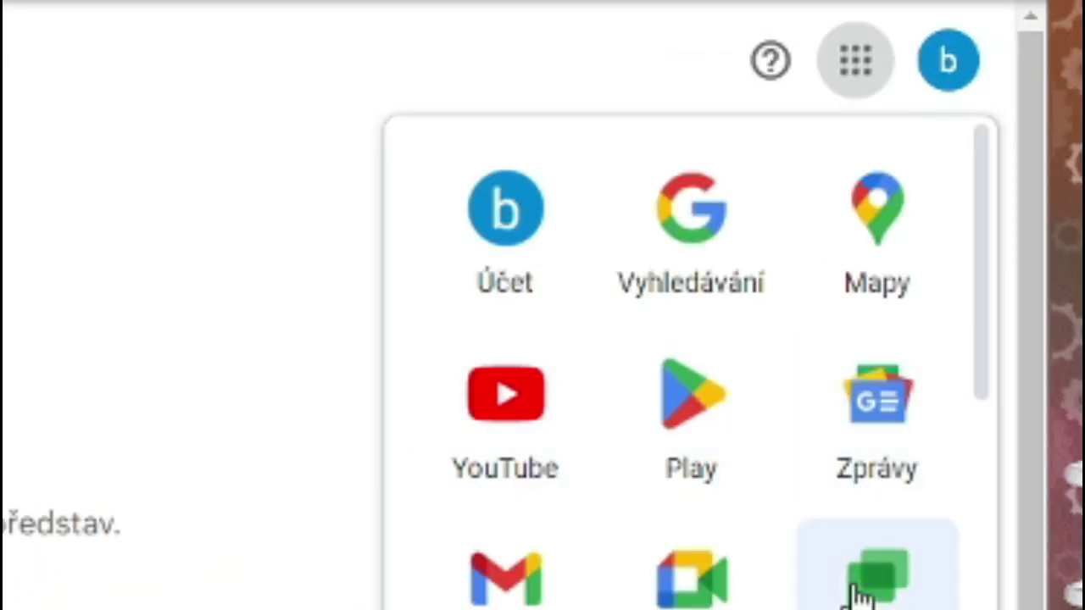
left_click(709, 609)
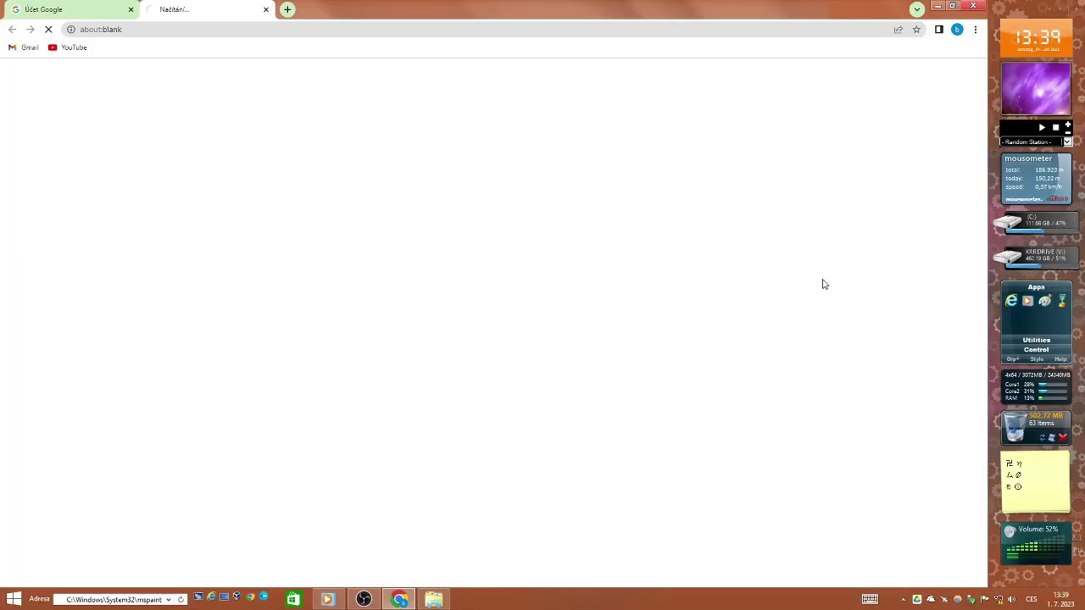
left_click(131, 9)
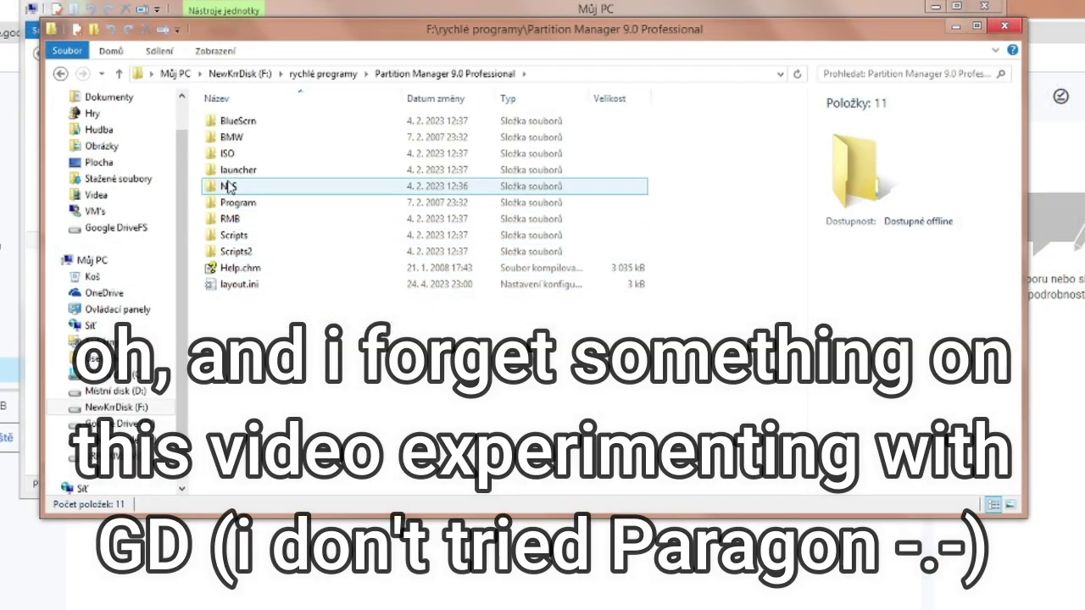
Look through the Program folder of Partition Manager 9.0 Professional for the program's executable
double_click(231, 203)
scroll(329, 213, "down", 3)
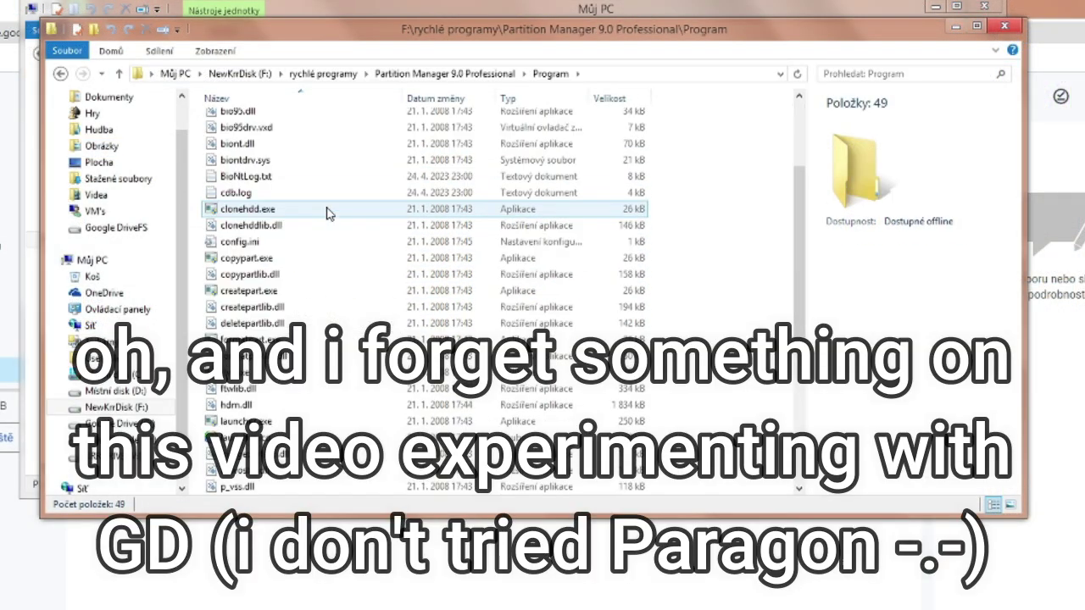
scroll(329, 213, "down", 6)
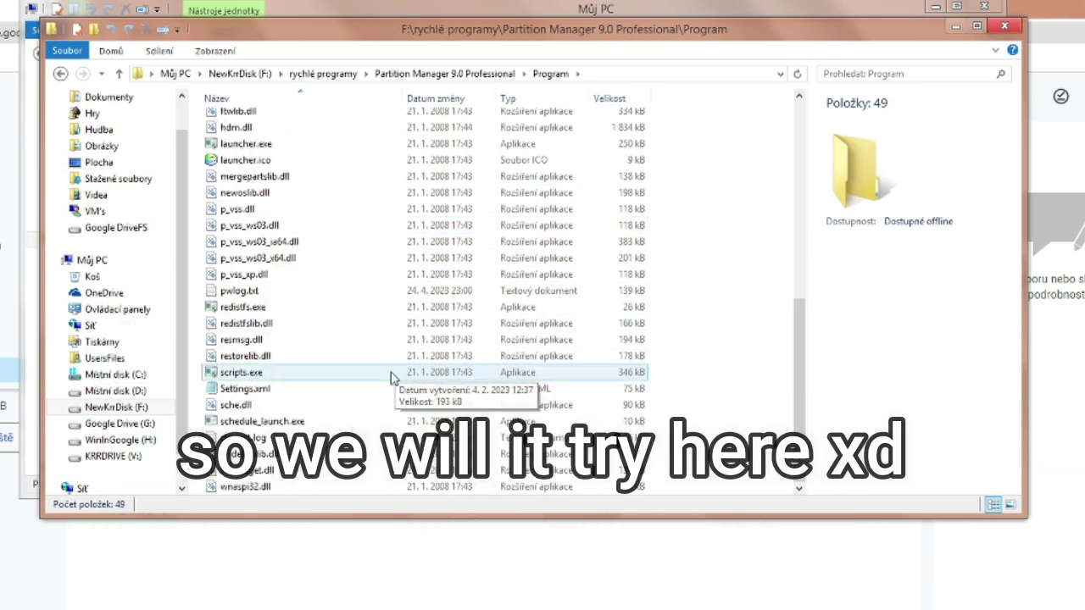
scroll(347, 381, "up", 6)
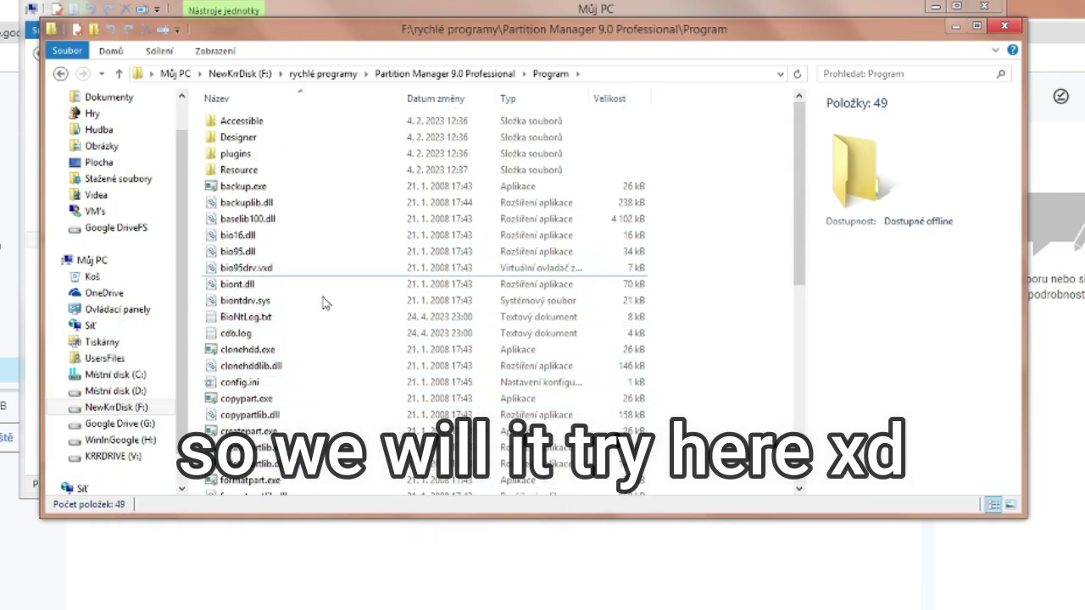
Open the launcher folder of Partition Manager 9.0 Professional and run its Launcher.exe
left_click(504, 78)
double_click(308, 169)
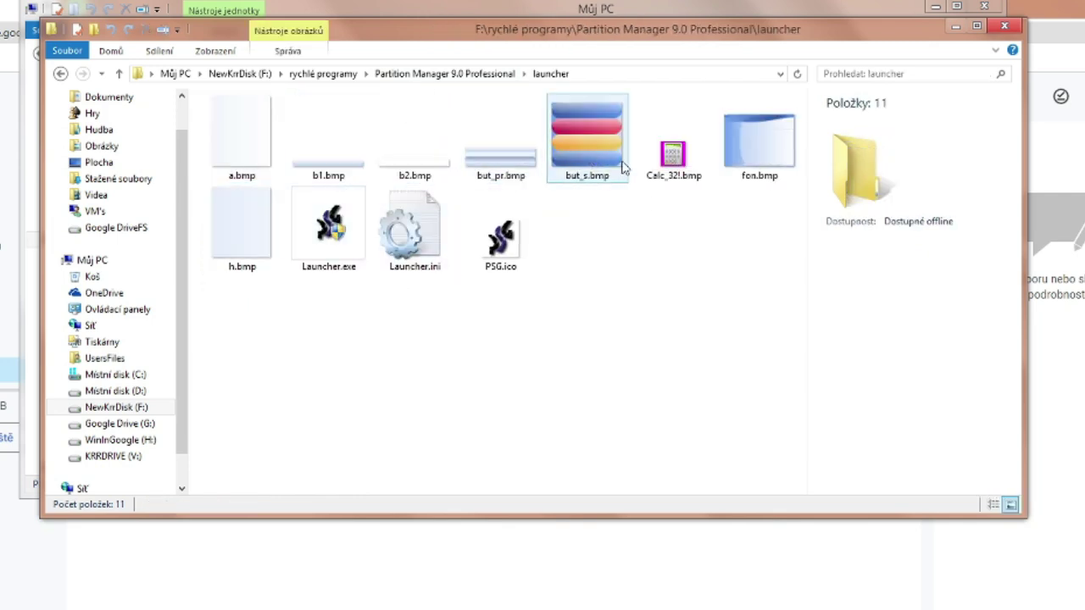
double_click(329, 223)
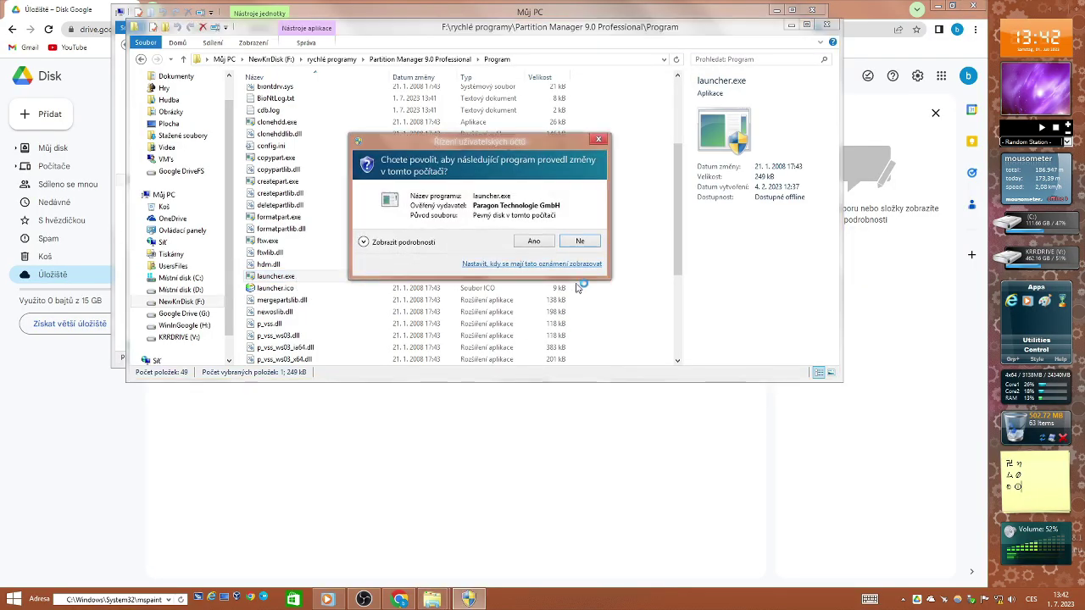
Allow Paragon's launcher.exe to run, examine the listed disks including GPT Hard Disk 1, and close Partition Manager
left_click(532, 241)
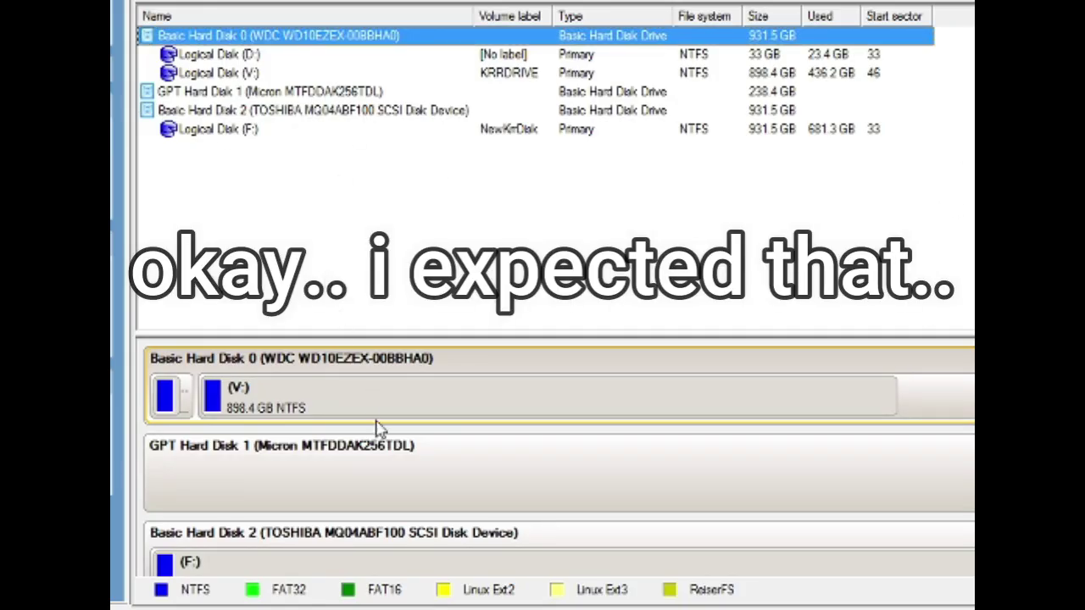
scroll(398, 500, "down", 1)
scroll(457, 512, "up", 1)
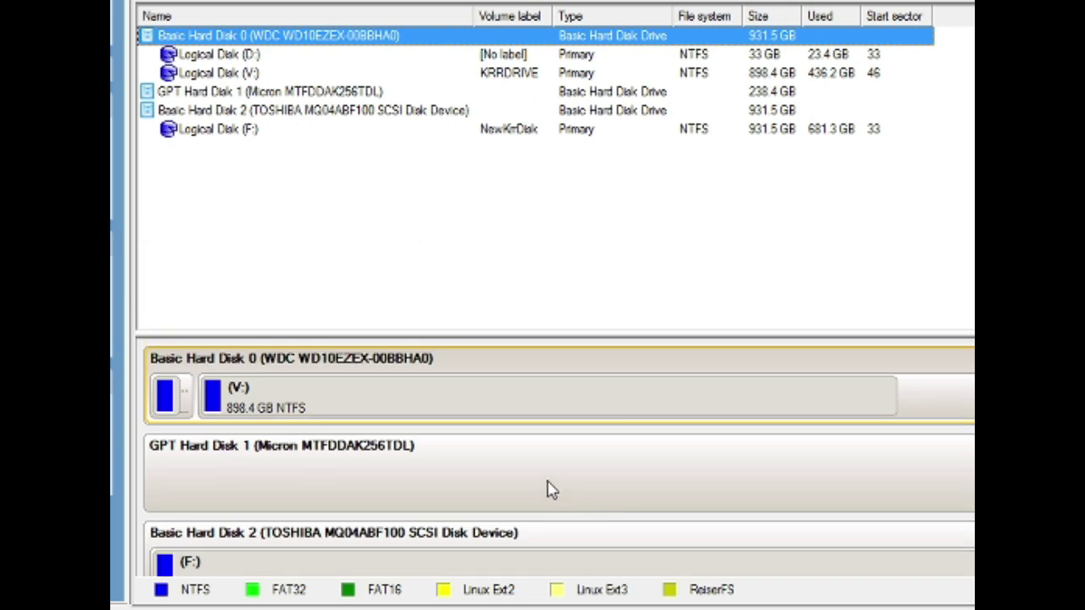
left_click(324, 478)
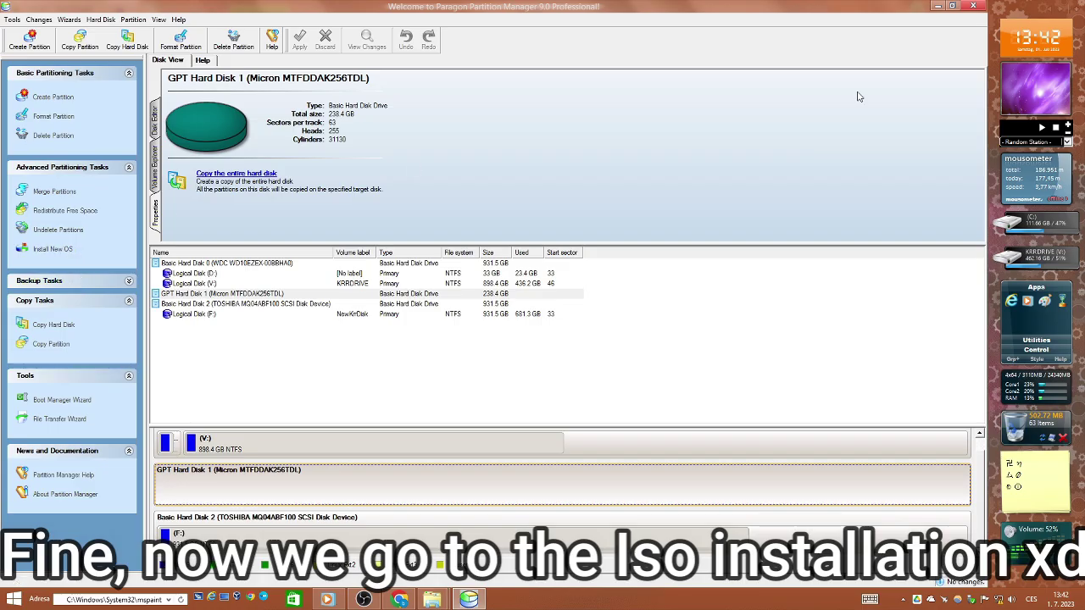
left_click(973, 6)
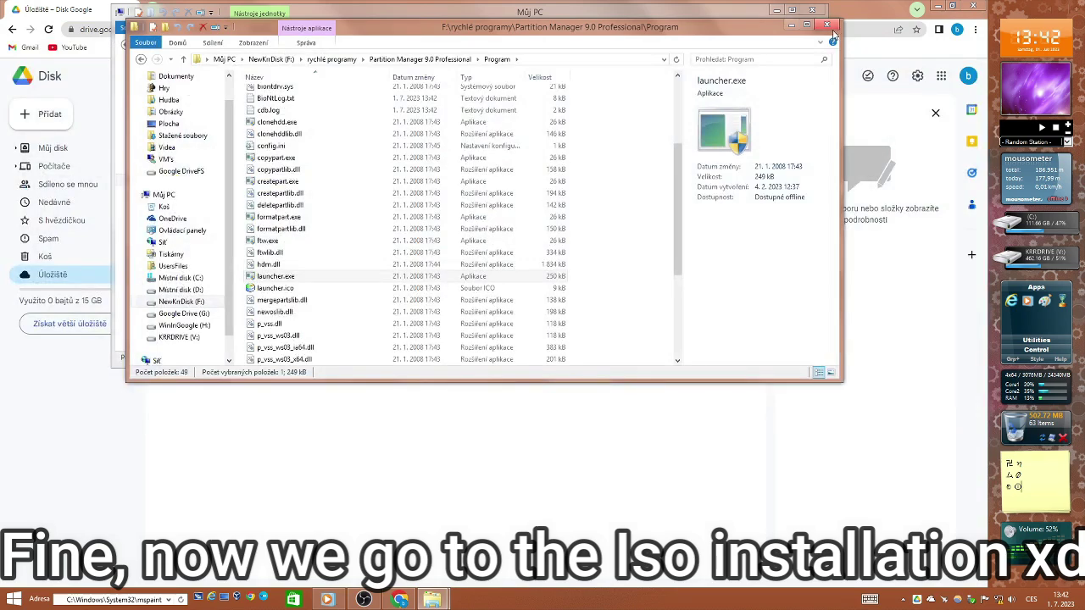
Open a new File Explorer window and go to F:\WindowsStuff\WindowsSetups\iso\UEFI\Windows10
left_click(193, 44)
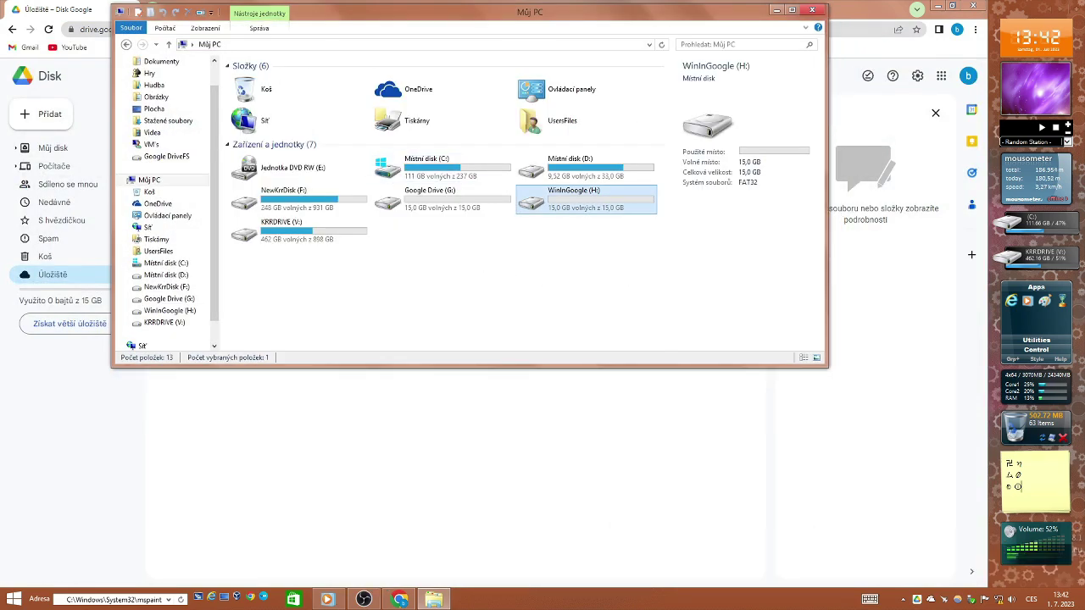
right_click(442, 592)
left_click(456, 546)
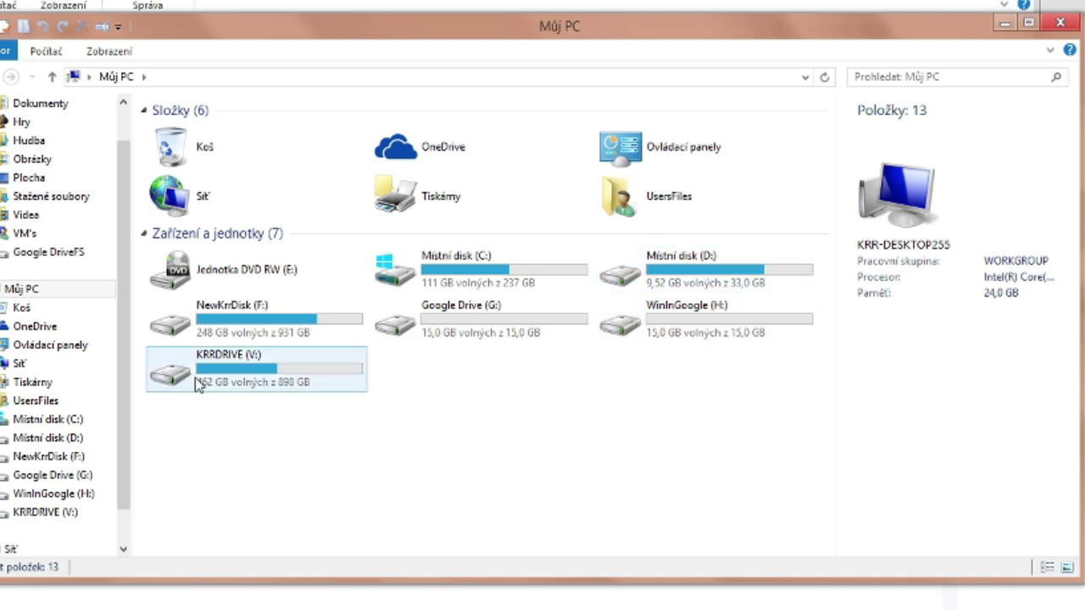
double_click(173, 323)
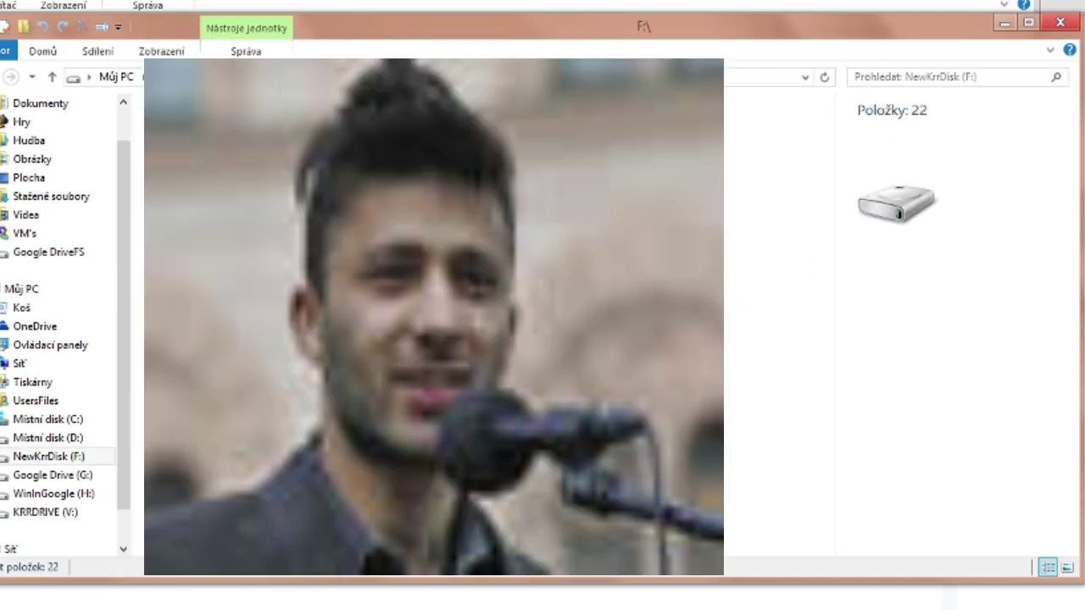
key("Return")
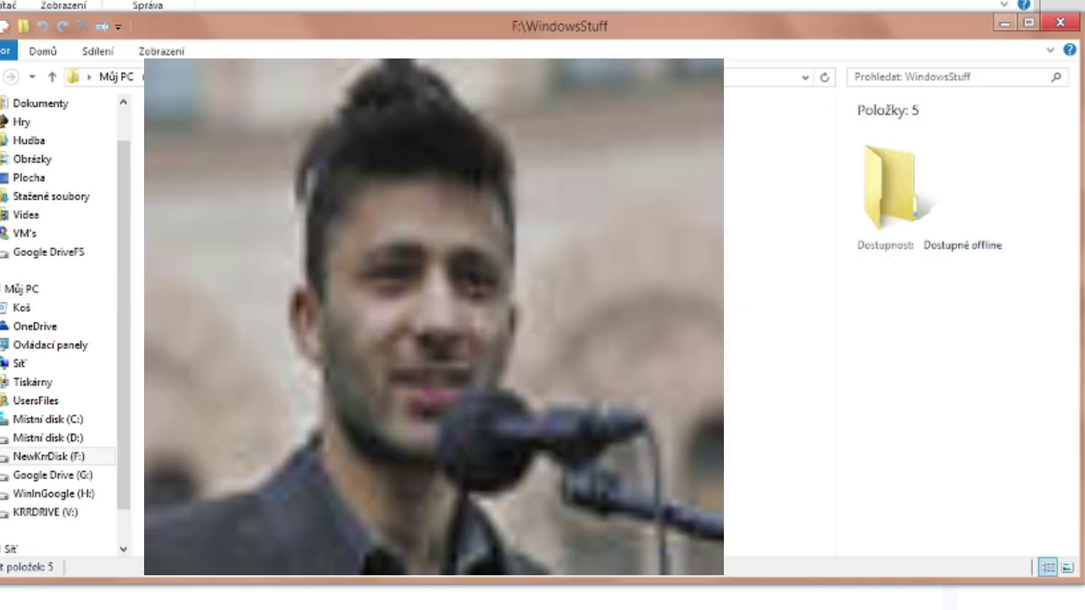
key("Return")
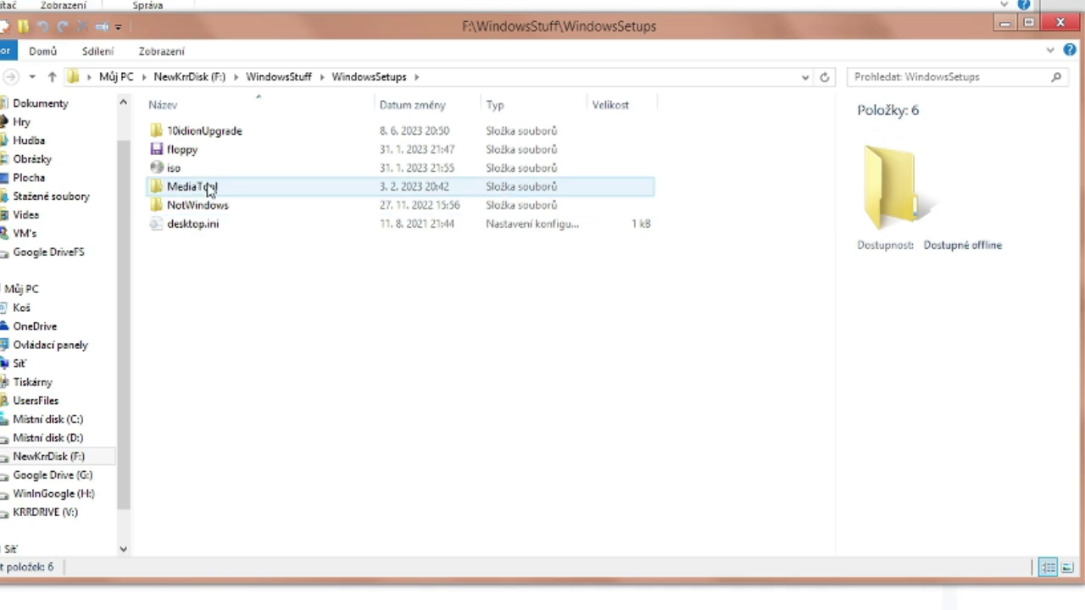
double_click(203, 169)
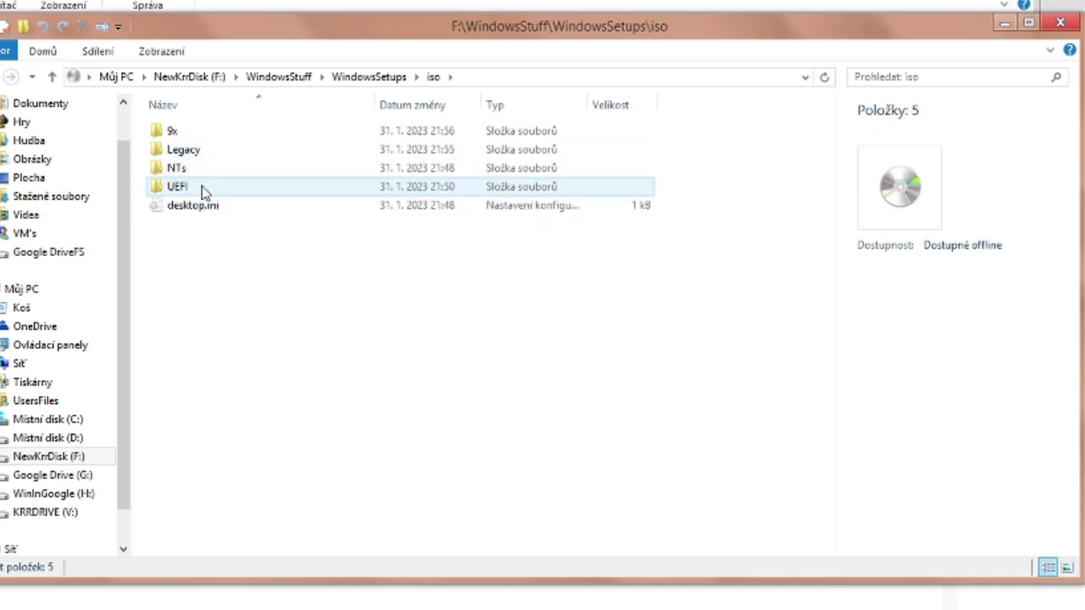
double_click(203, 188)
double_click(204, 188)
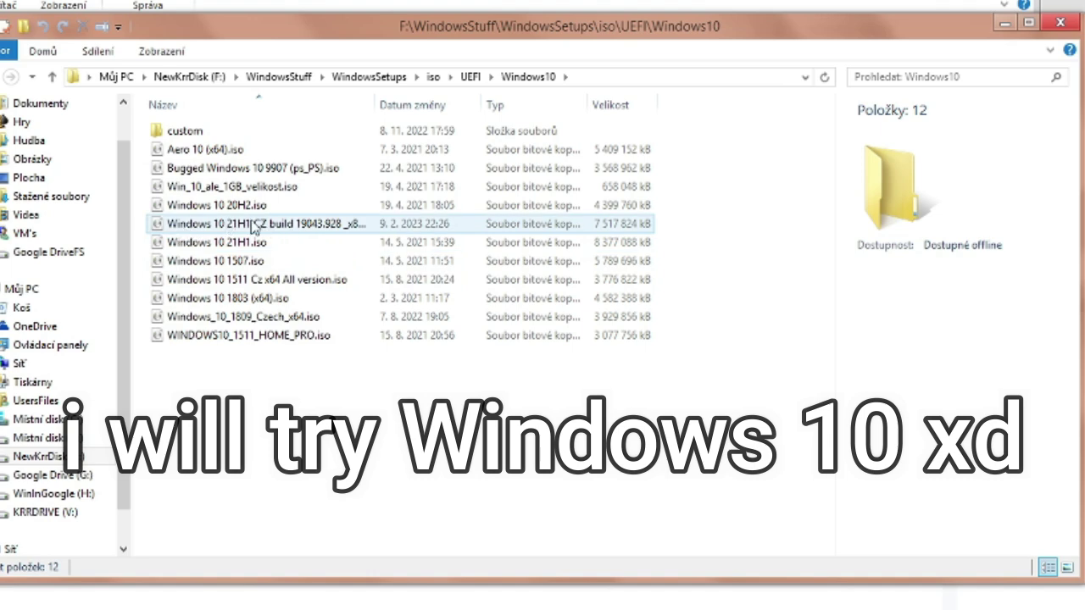
Mount the Windows_10_1809_Czech_x64.iso image and open the resulting DVD drive (J:) ESD-ISO
left_click(242, 187)
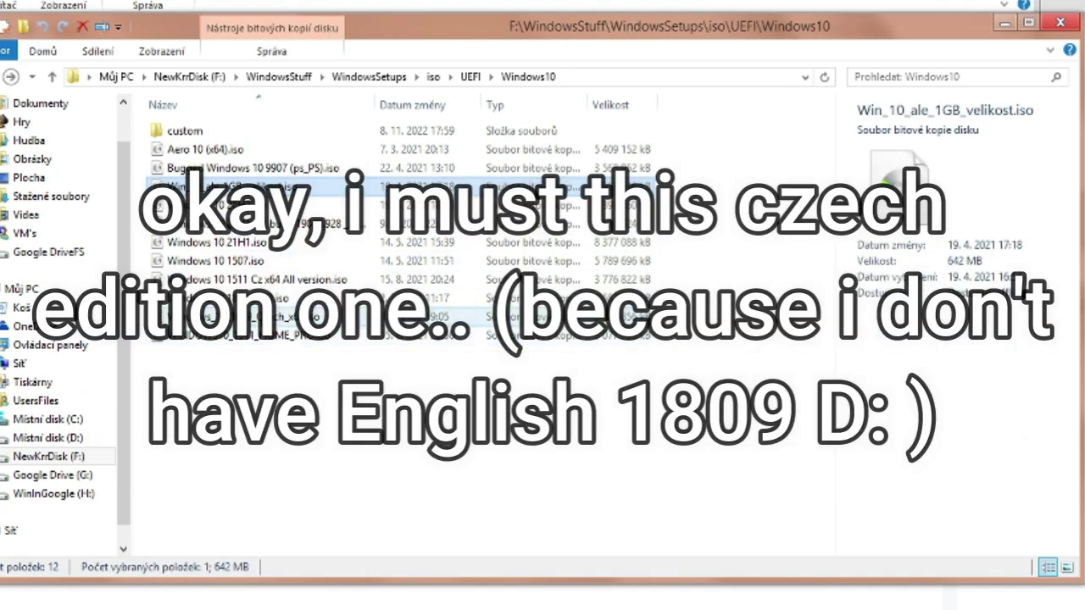
double_click(288, 316)
left_click(623, 429)
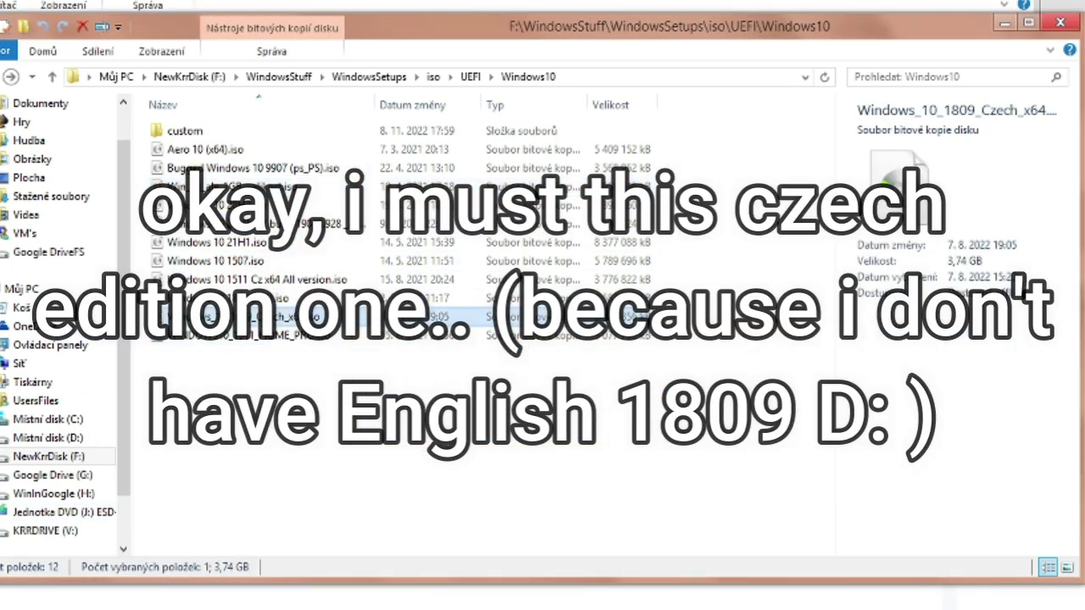
left_click(63, 511)
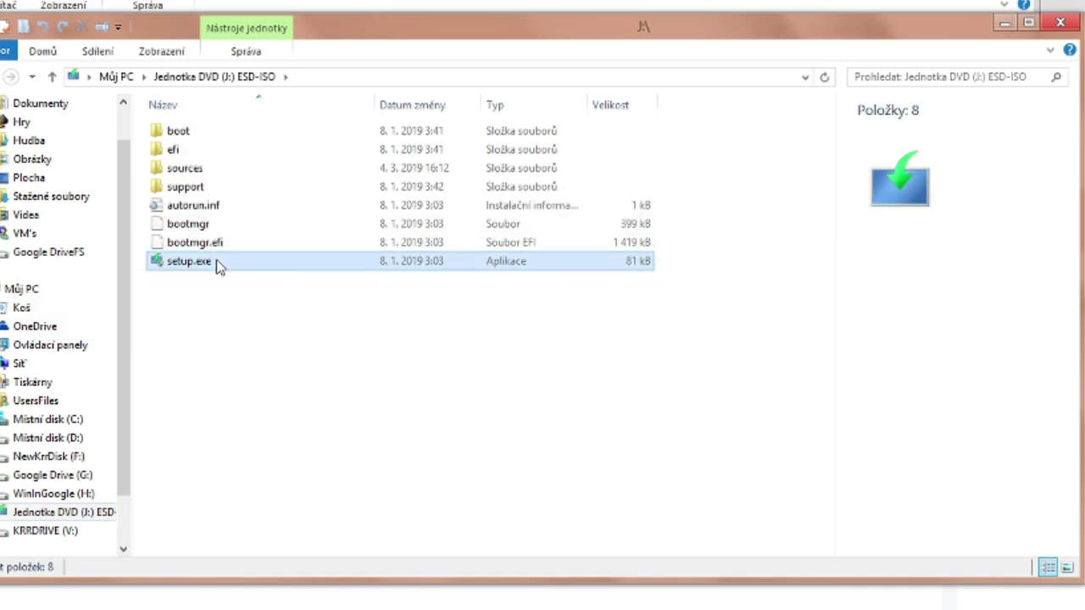
Run setup.exe from the sources folder of the mounted Windows 10 image and allow it to make changes
left_click(218, 261)
double_click(207, 169)
scroll(299, 305, "down", 20)
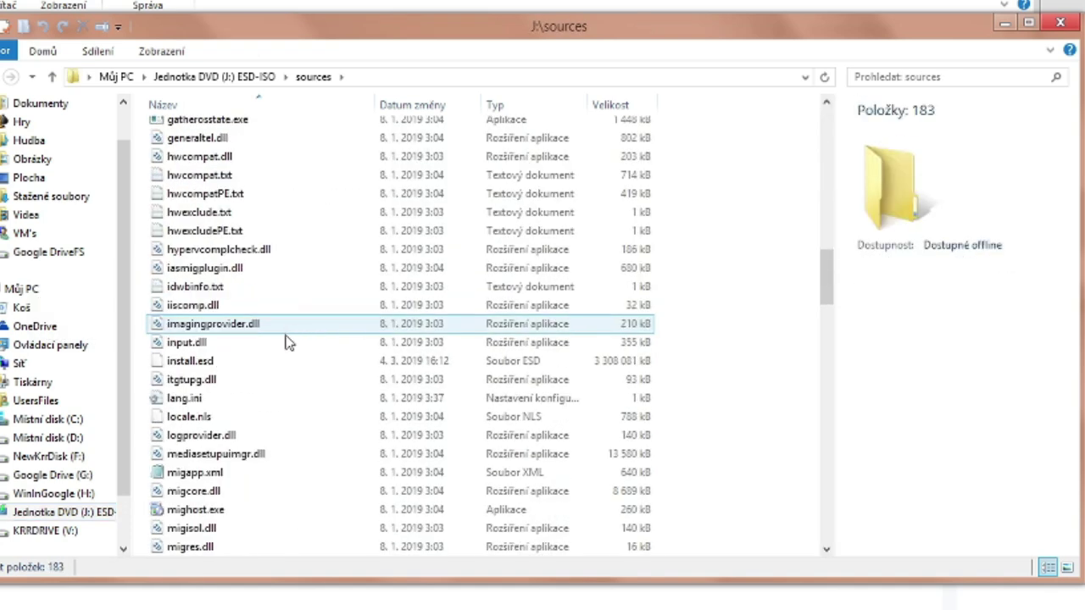
scroll(236, 435, "down", 2)
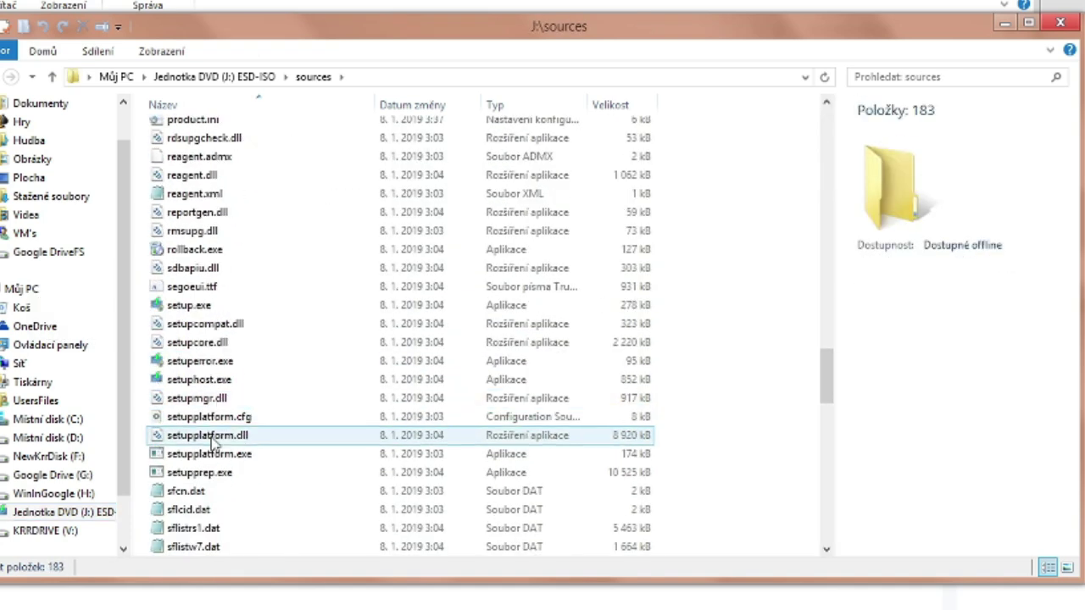
left_click(206, 309)
double_click(206, 309)
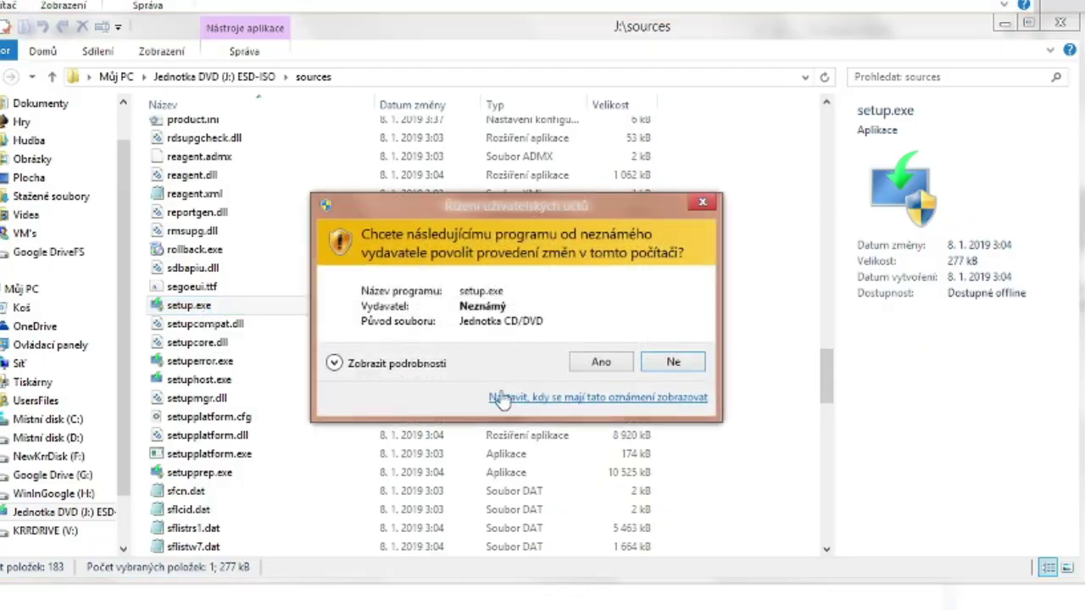
left_click(593, 363)
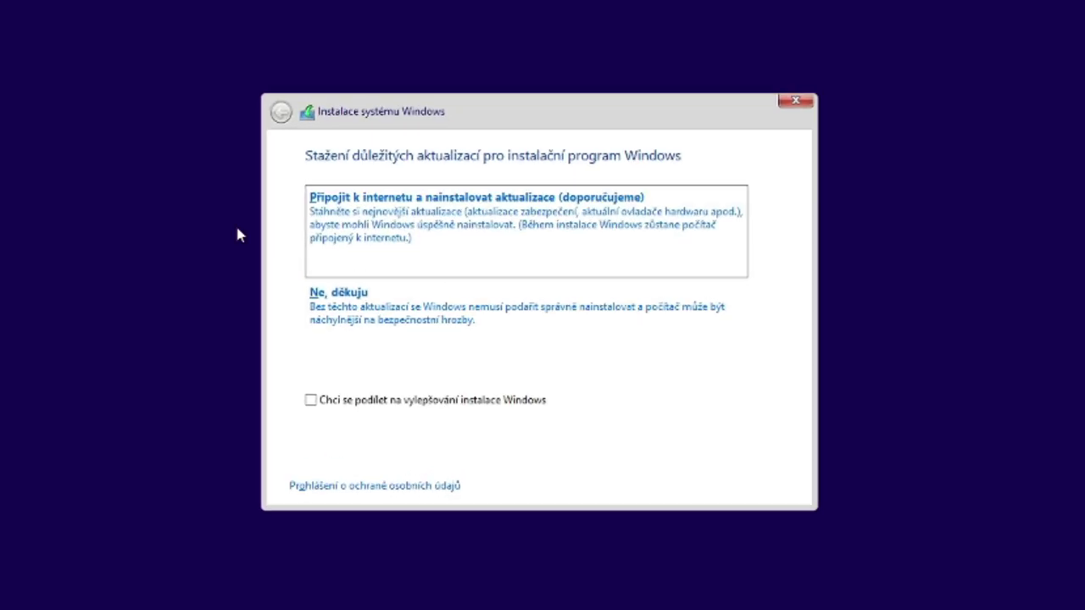
Decline the setup updates and the product key entry, and choose Windows 10 Pro as the edition to install
left_click(398, 311)
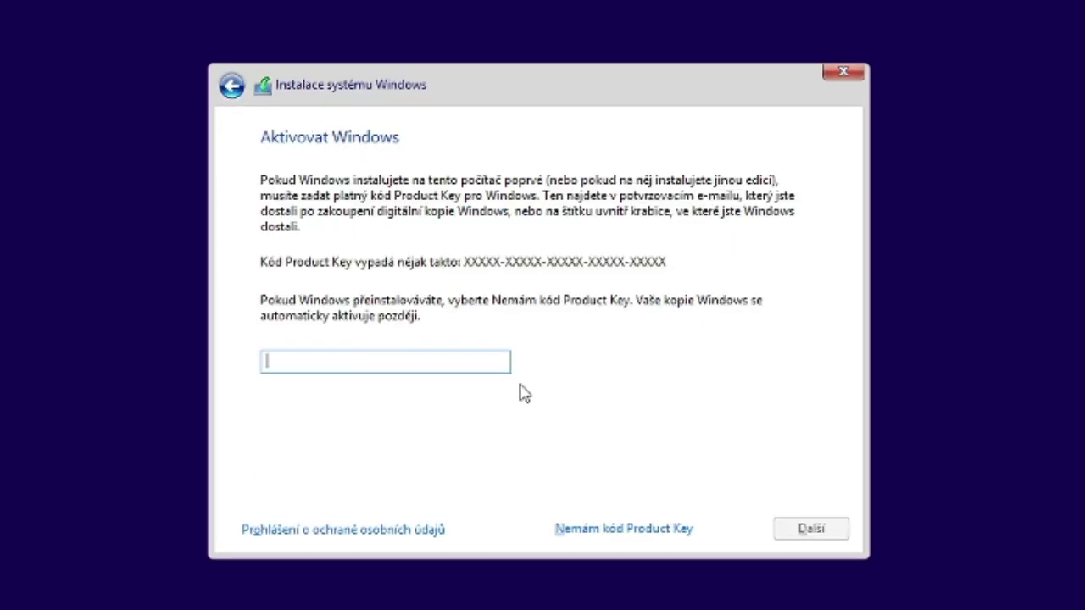
left_click(684, 518)
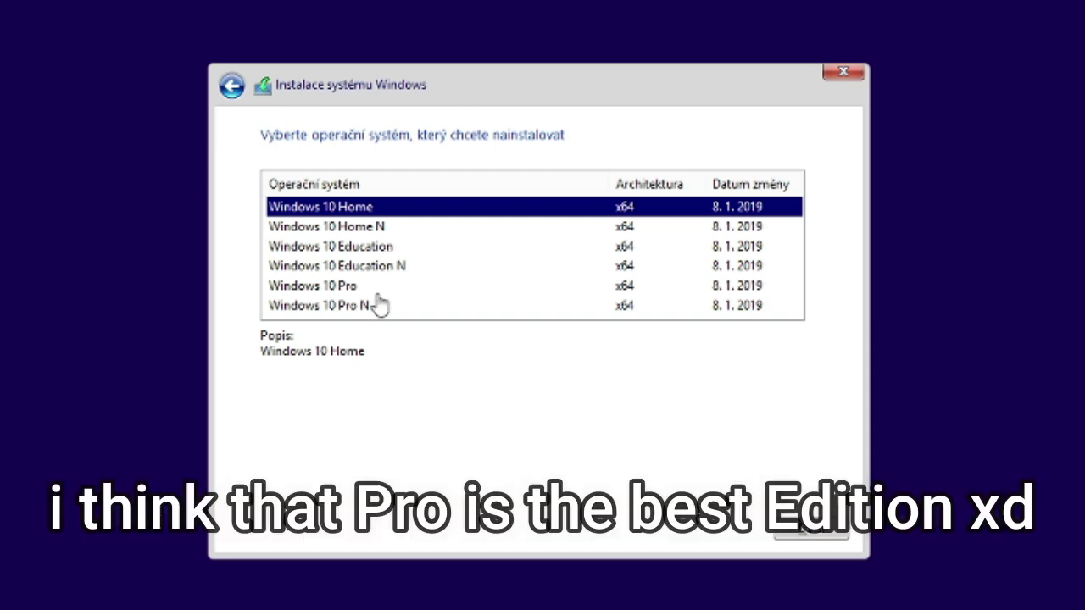
left_click(356, 286)
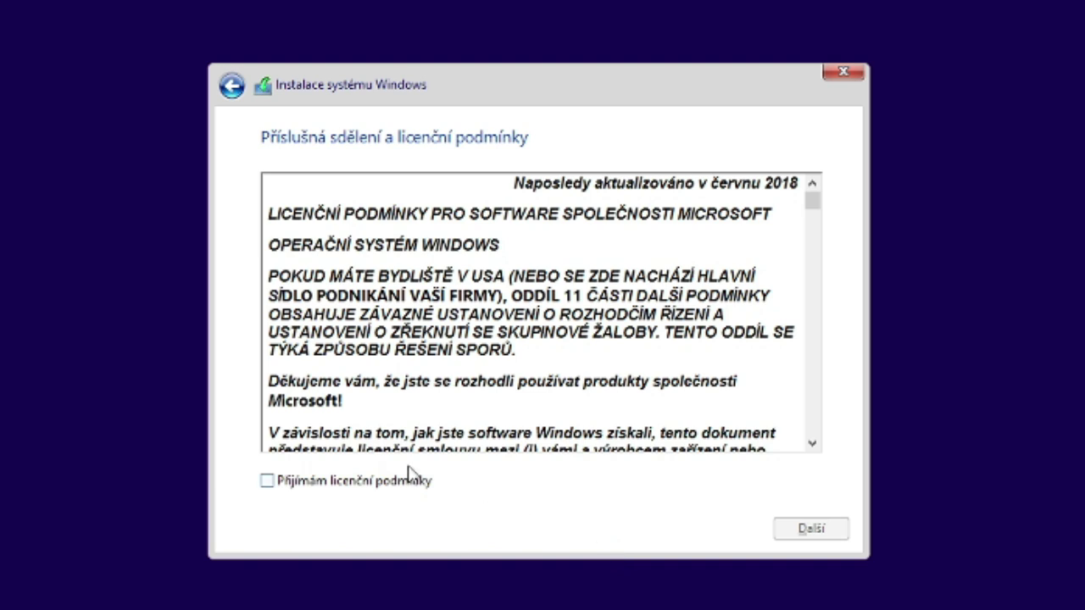
Accept the licence terms, choose the custom Windows-only installation, and look through the list of available target drives
left_click(412, 480)
left_click(820, 531)
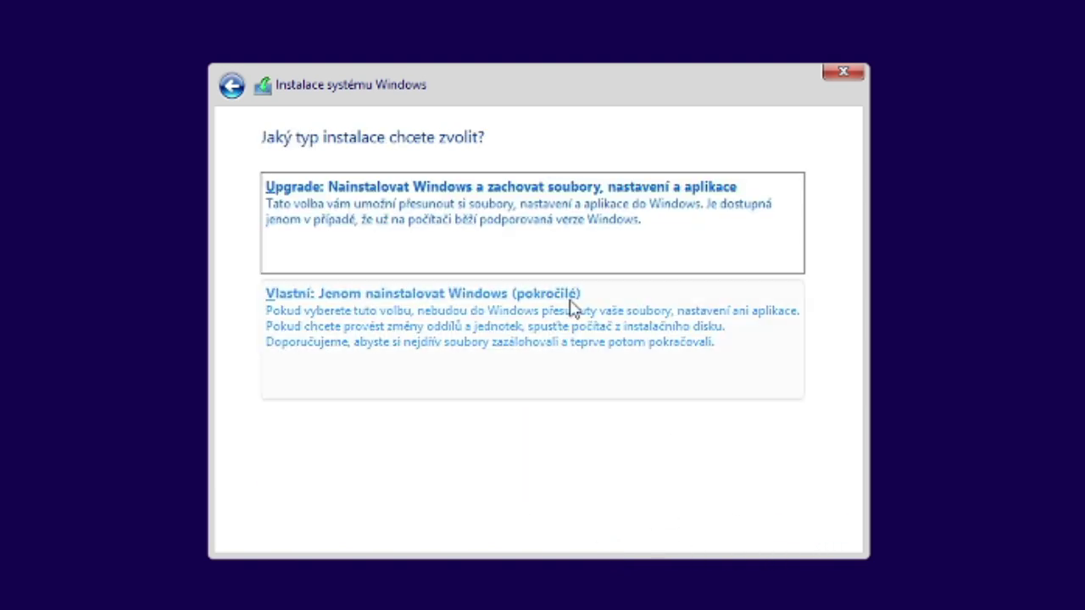
left_click(424, 310)
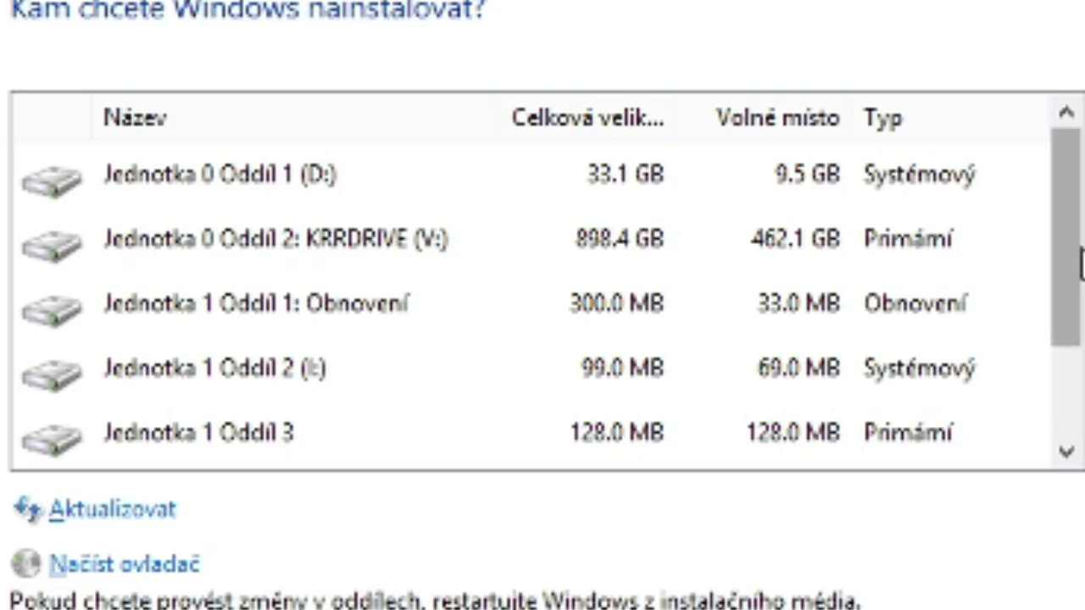
left_click_drag(826, 271, 827, 333)
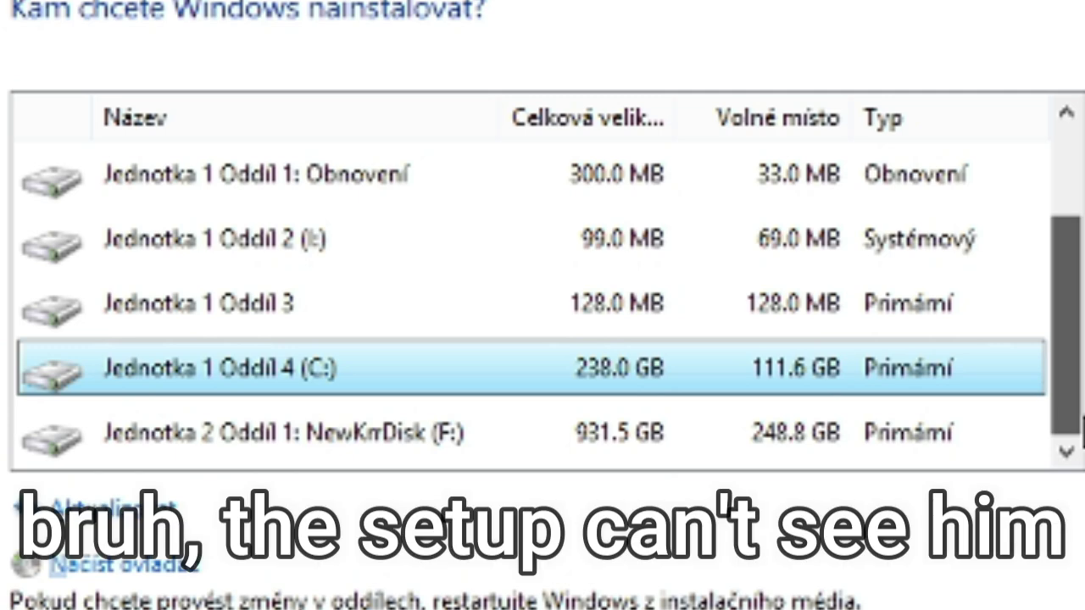
scroll(241, 261, "up", 1)
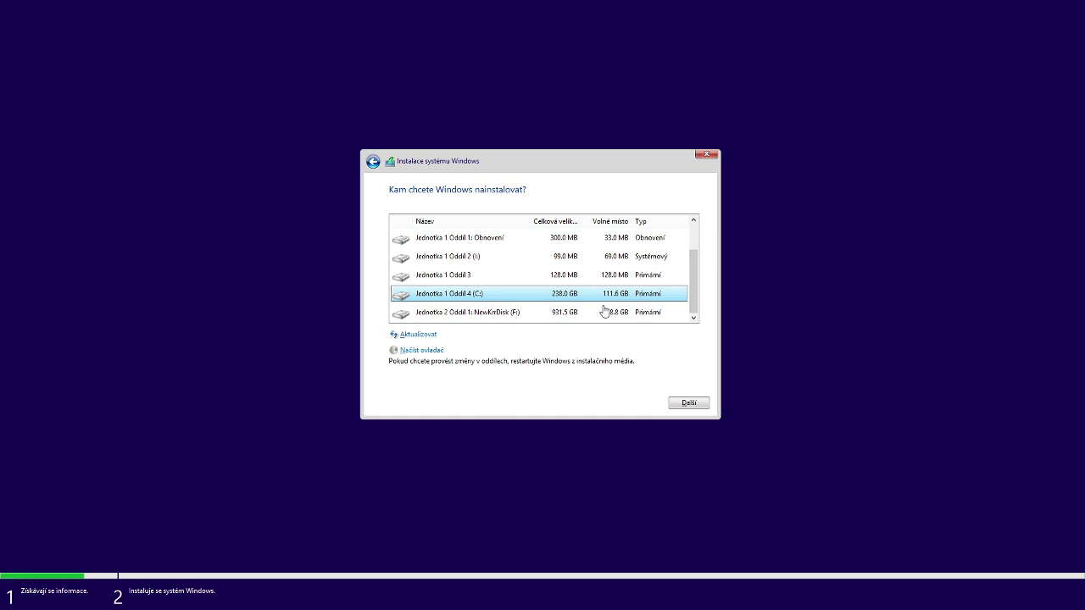
Open the driver loading option, cancel it, and quit the Windows setup
left_click(421, 350)
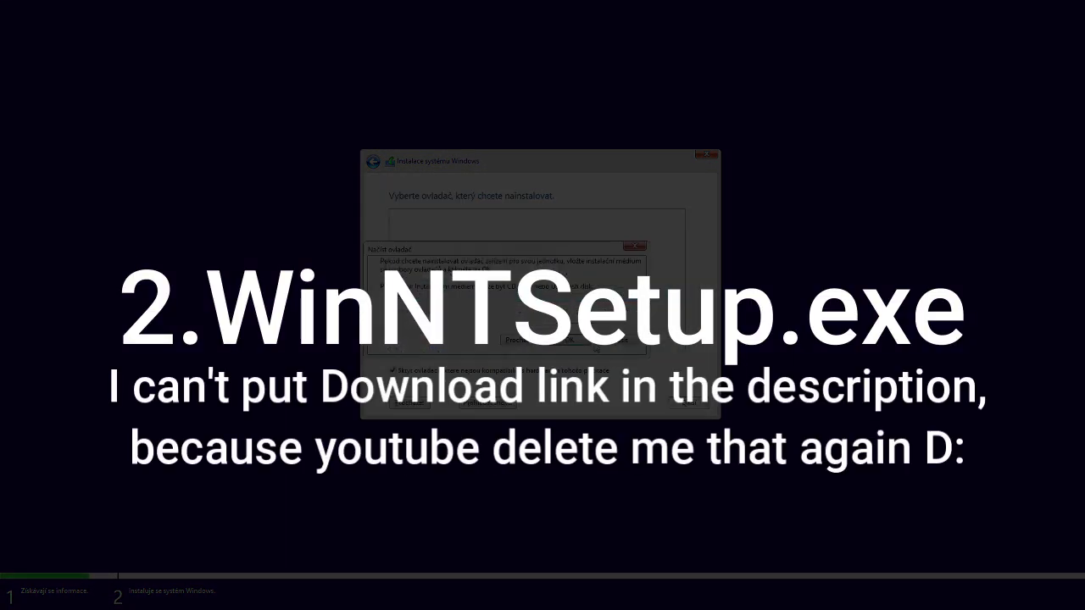
left_click(627, 340)
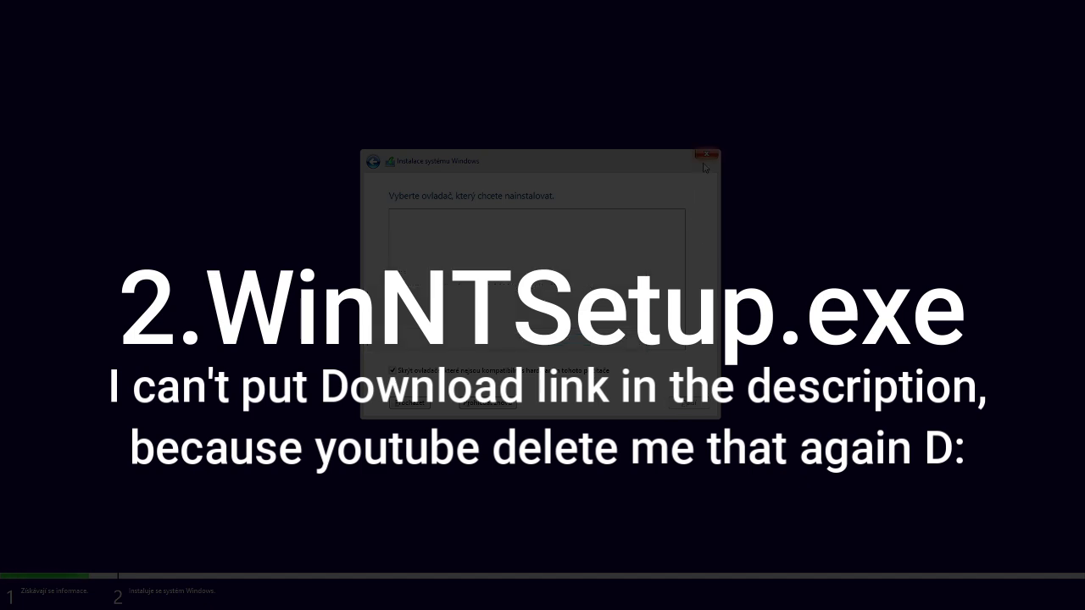
left_click(705, 157)
left_click(572, 336)
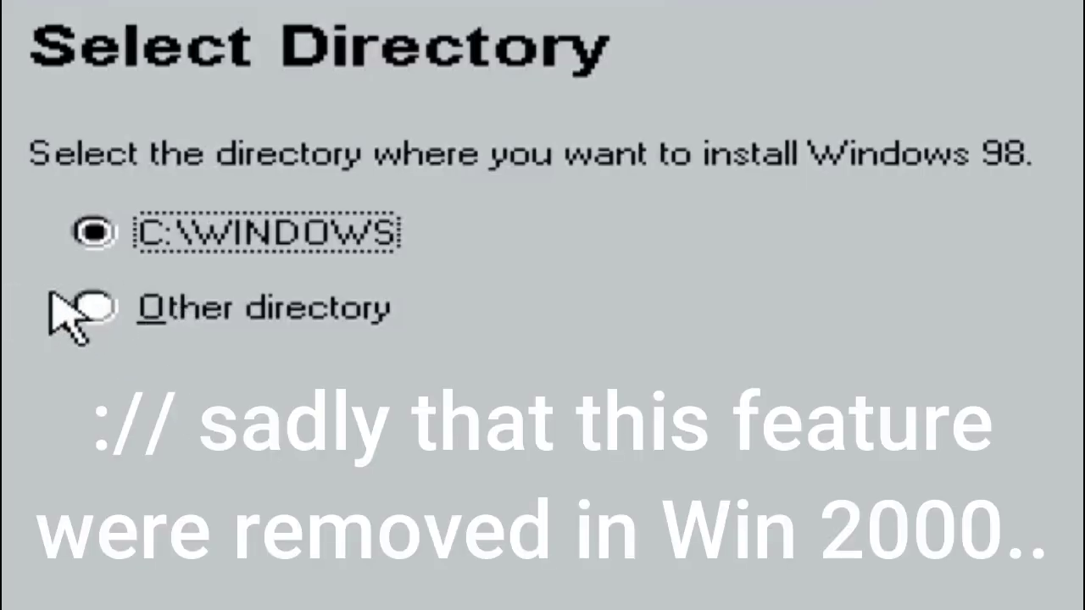
Choose a directory other than C:\WINDOWS for the Windows 98 installation and open its path for editing
left_click(534, 274)
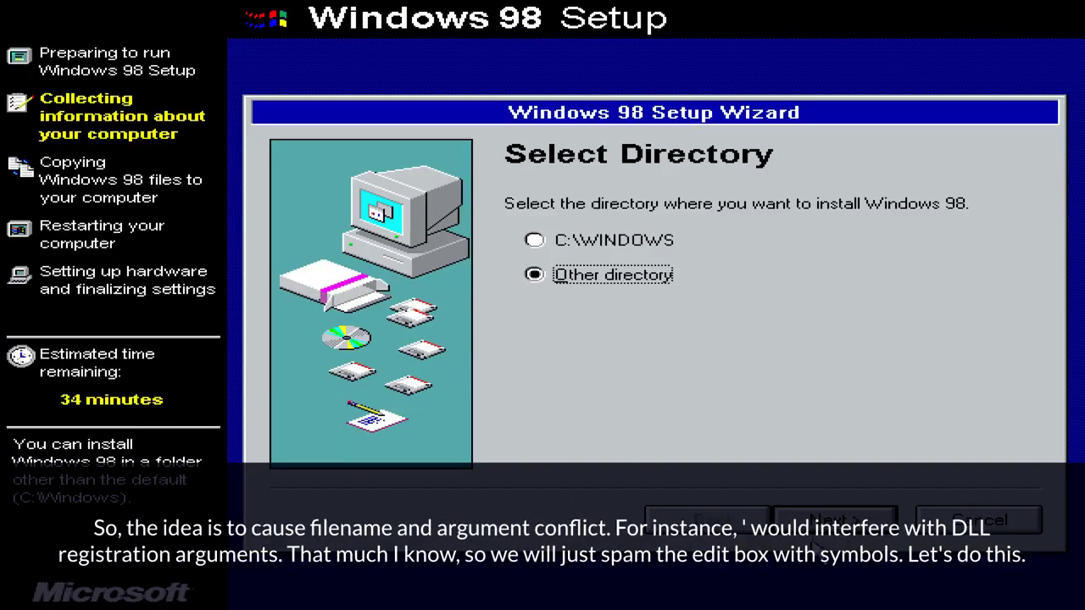
left_click(815, 524)
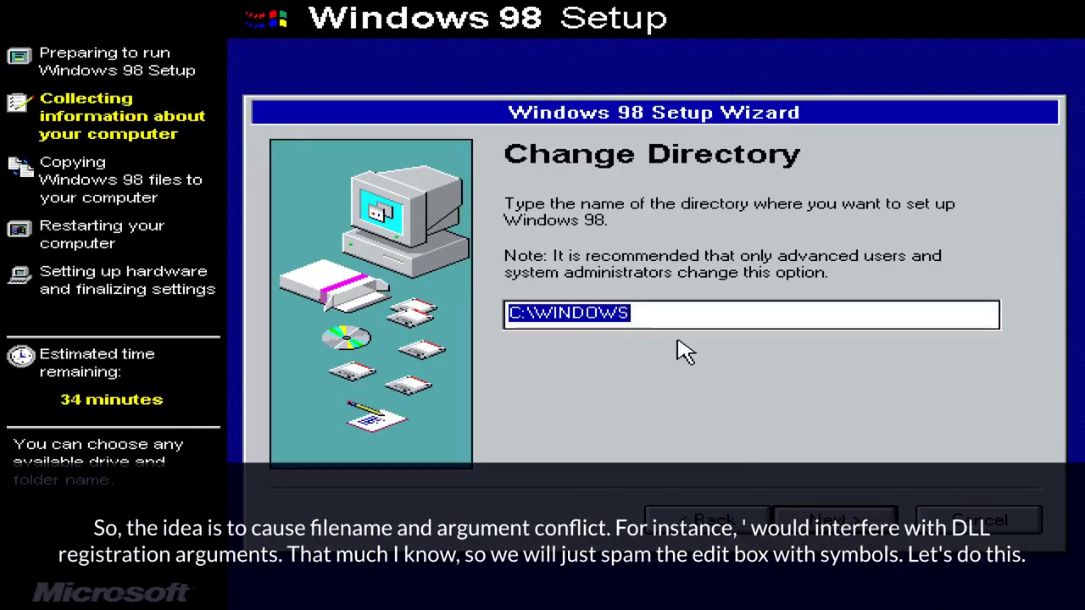
left_click(719, 314)
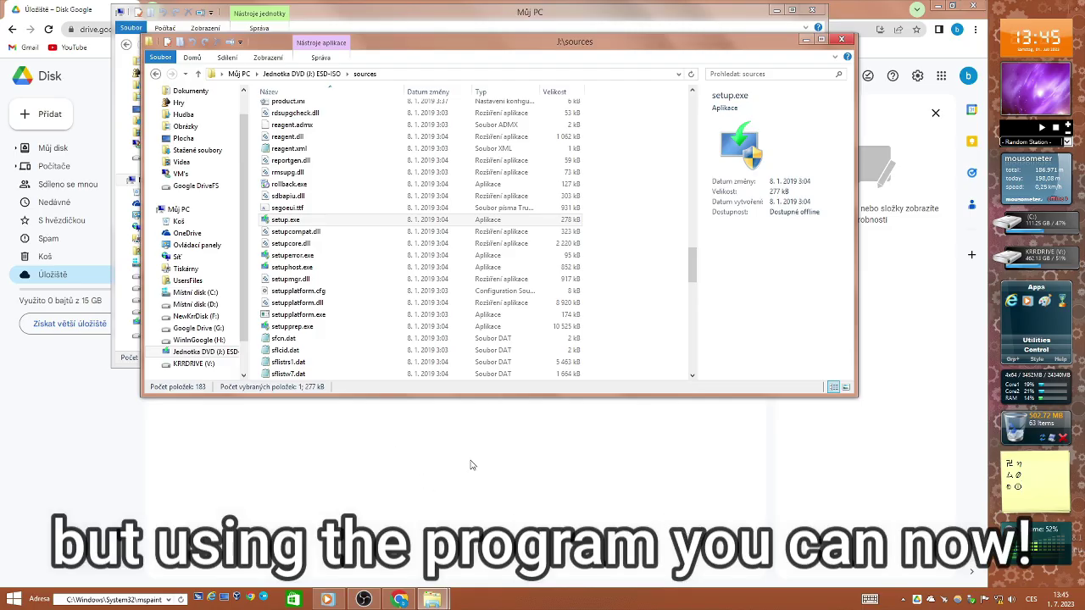
Leave the mounted image's folders and extract WinNTSetup_v531.rar from the downloads folder to F:\rychlé programy
left_click(309, 74)
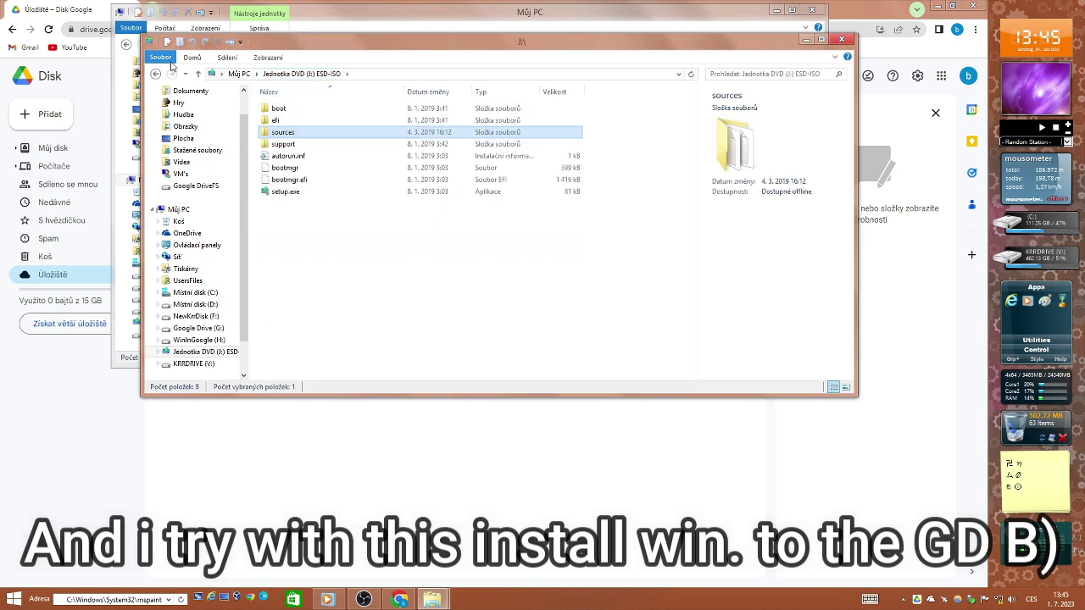
left_click(155, 74)
left_click(155, 74)
left_click(155, 75)
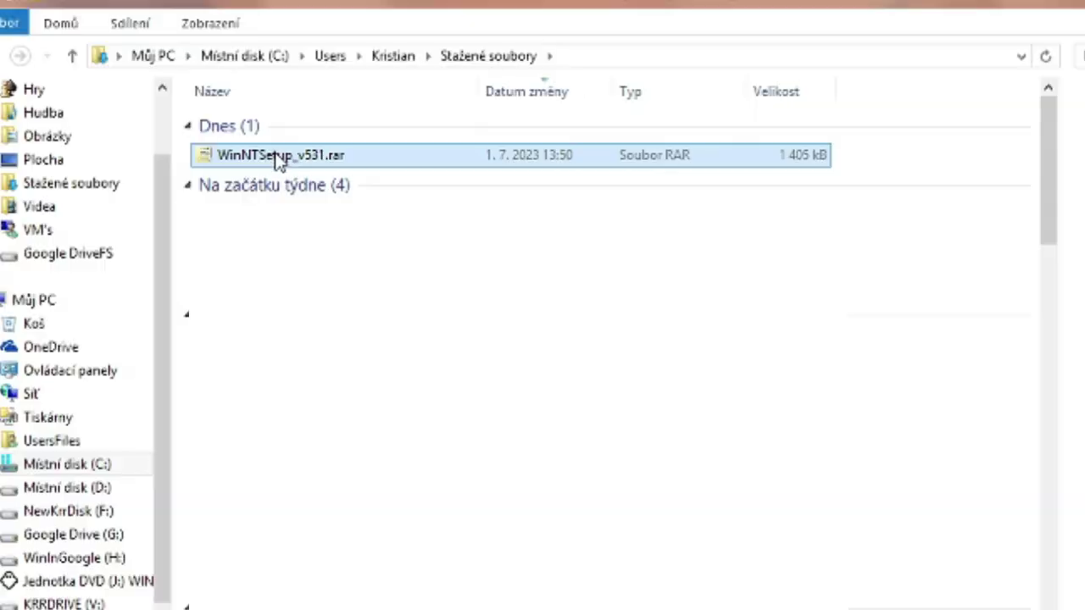
right_click(279, 162)
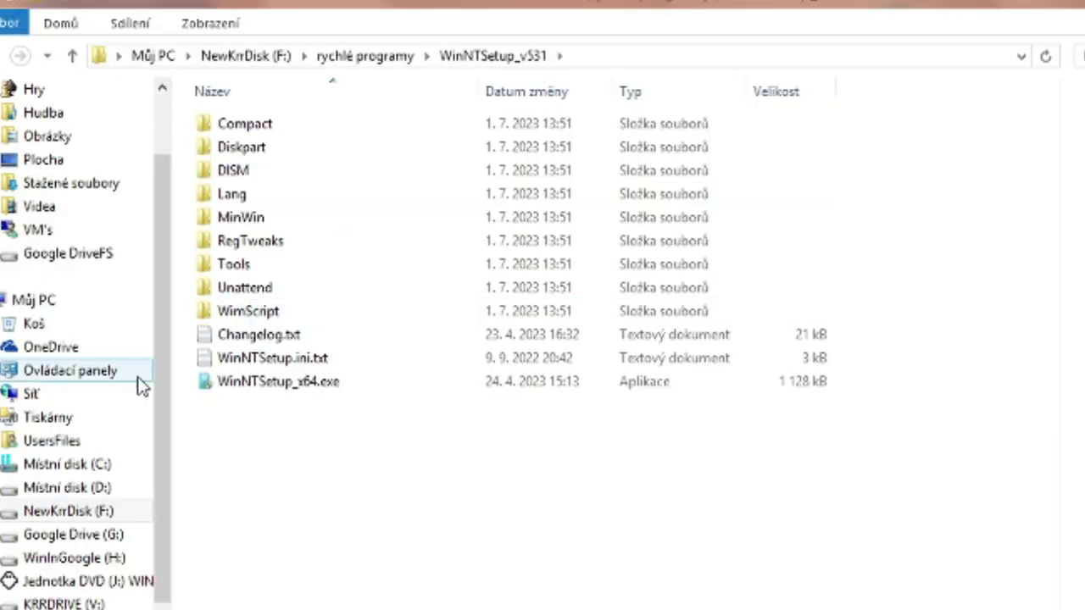
Run WinNTSetup_x64.exe from the WinNTSetup_v531 folder and answer the prompt about the required Windows 10 ADK files
left_click(337, 383)
double_click(337, 383)
left_click(750, 422)
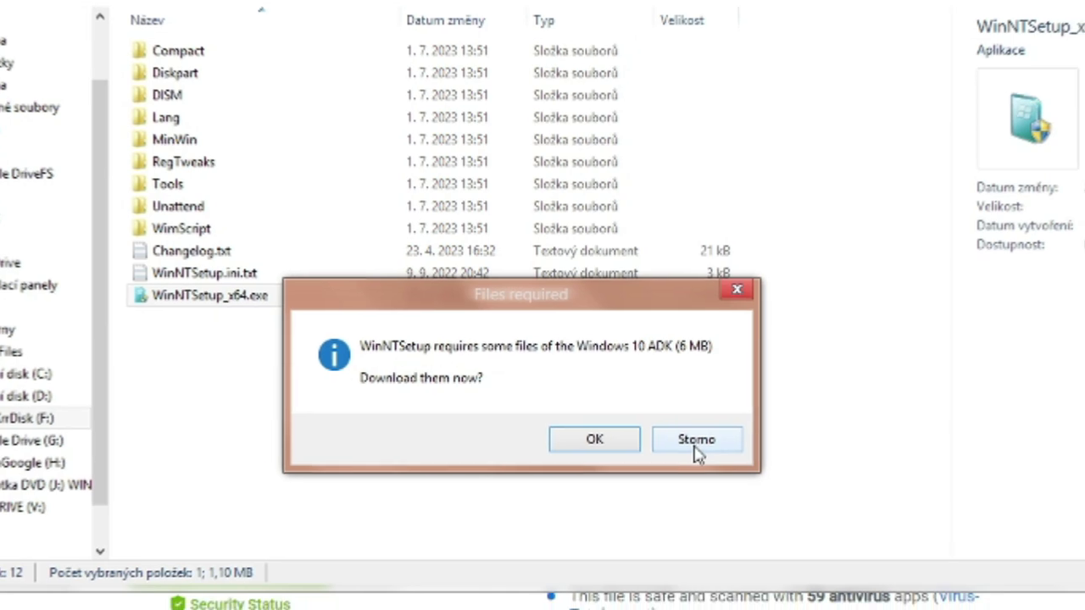
left_click(638, 418)
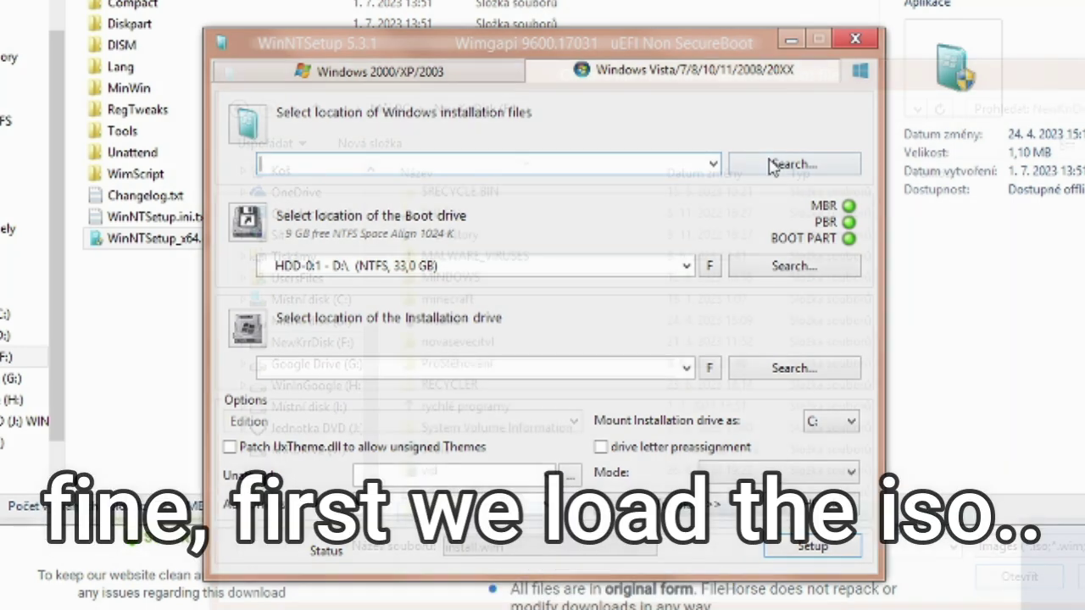
Set the installation files source to Windows_10_1809_Czech_x64.iso from F:\WindowsStuff\WindowsSetups\iso\UEFI\Windows10
left_click(771, 165)
double_click(497, 289)
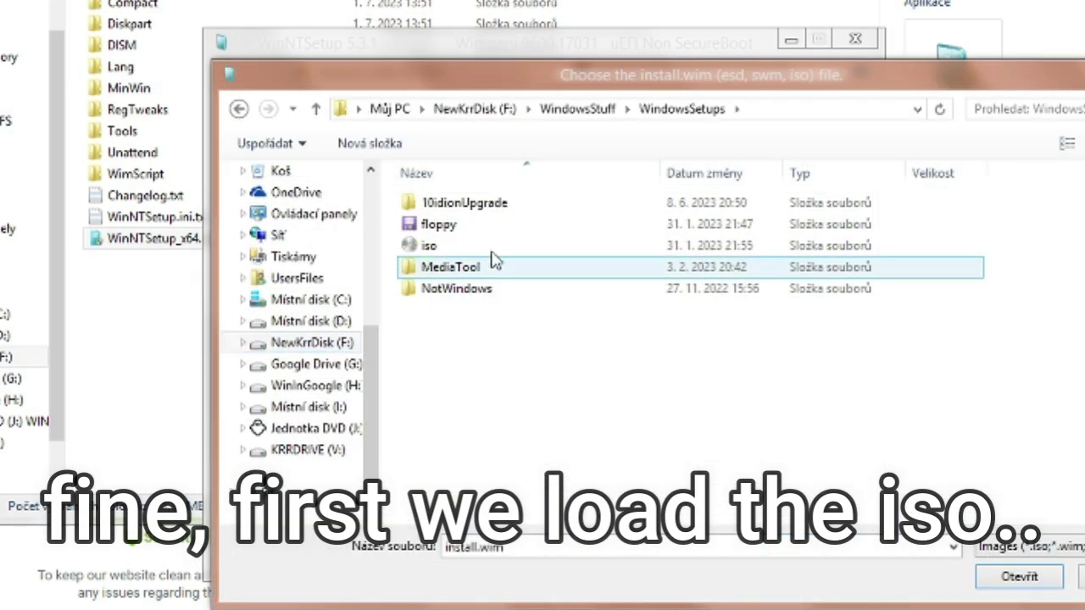
double_click(472, 246)
double_click(489, 267)
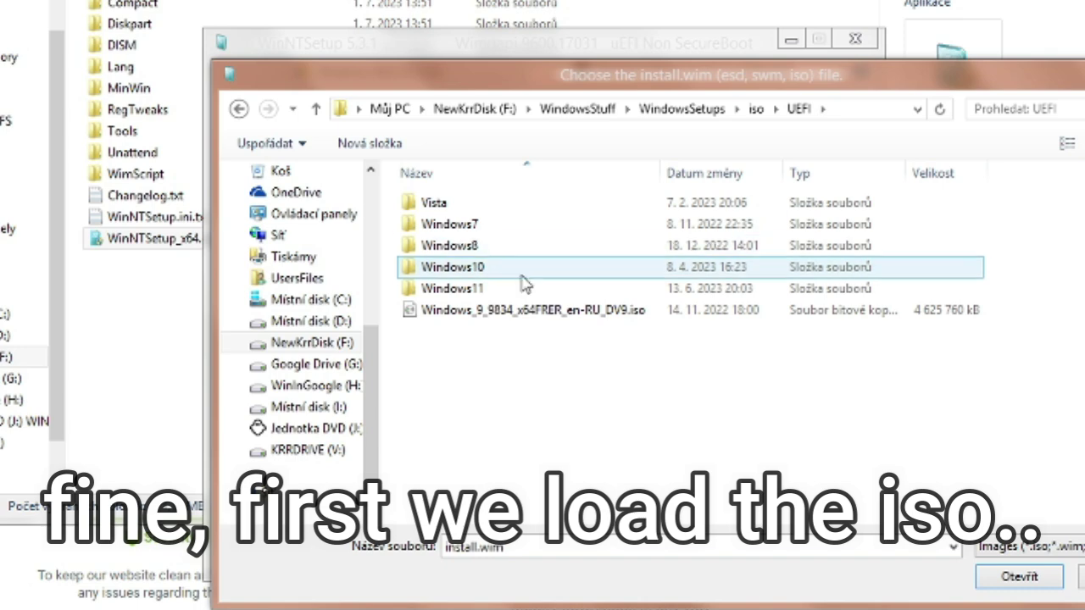
double_click(513, 270)
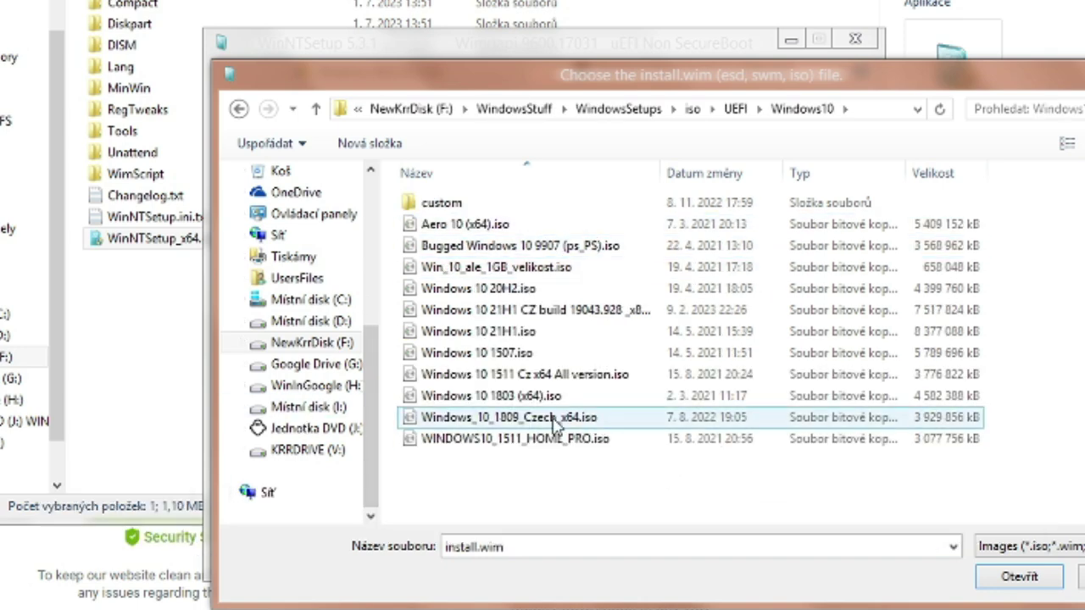
double_click(546, 417)
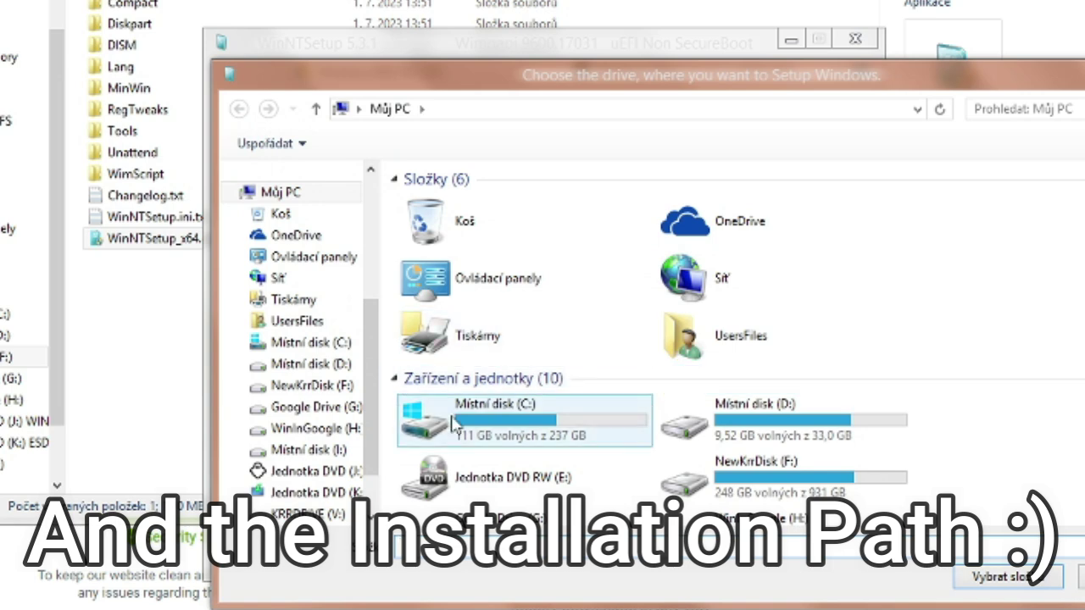
Choose WinInGoogle (H:) as the installation drive with the Windows 10 Pro v1809 edition and try to start the setup
scroll(520, 435, "down", 2)
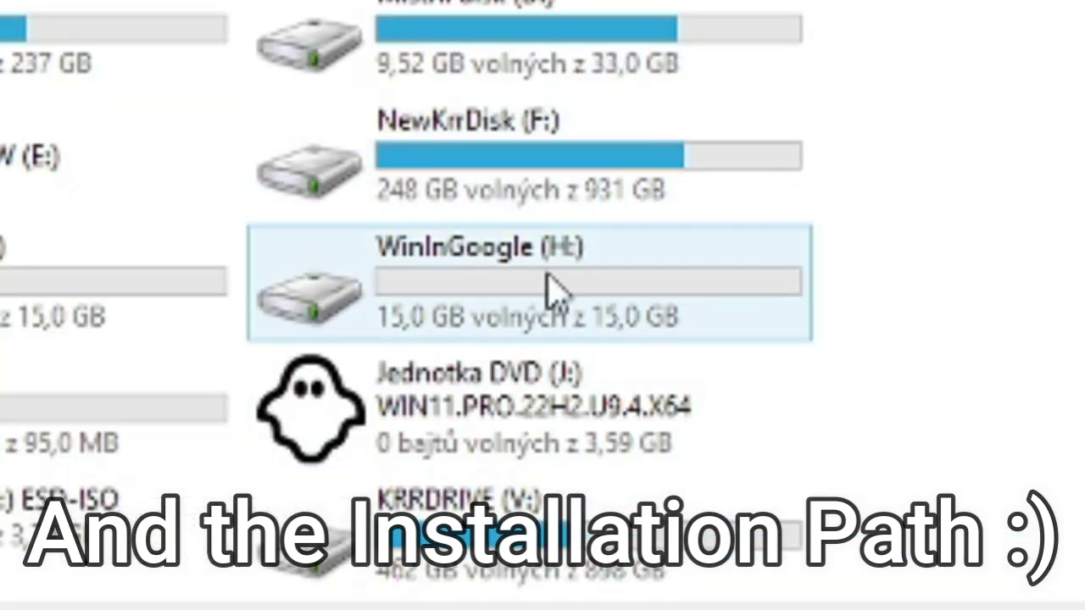
left_click(551, 288)
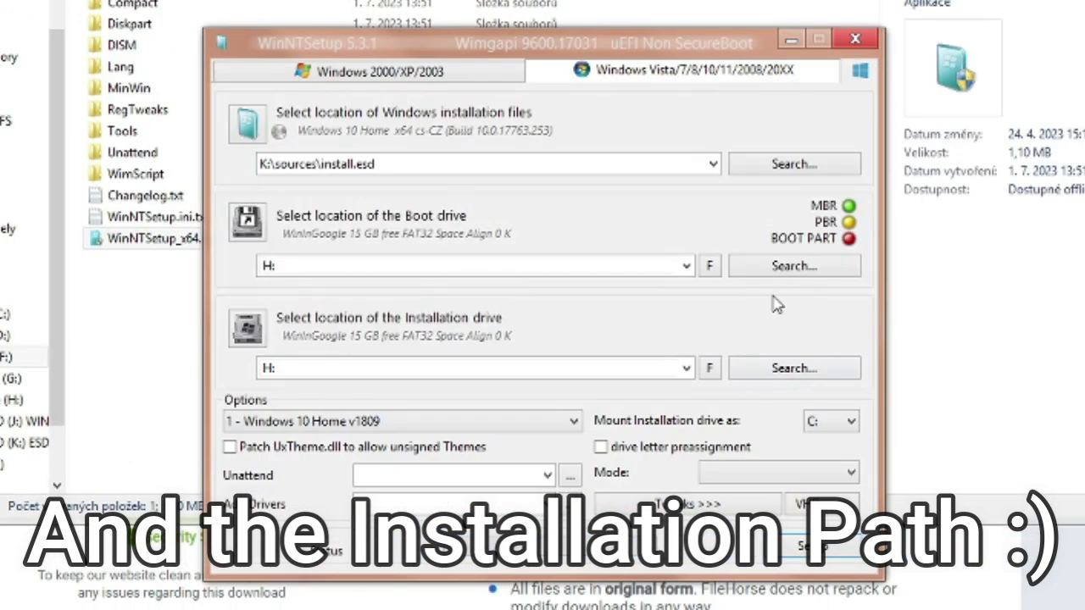
left_click(363, 423)
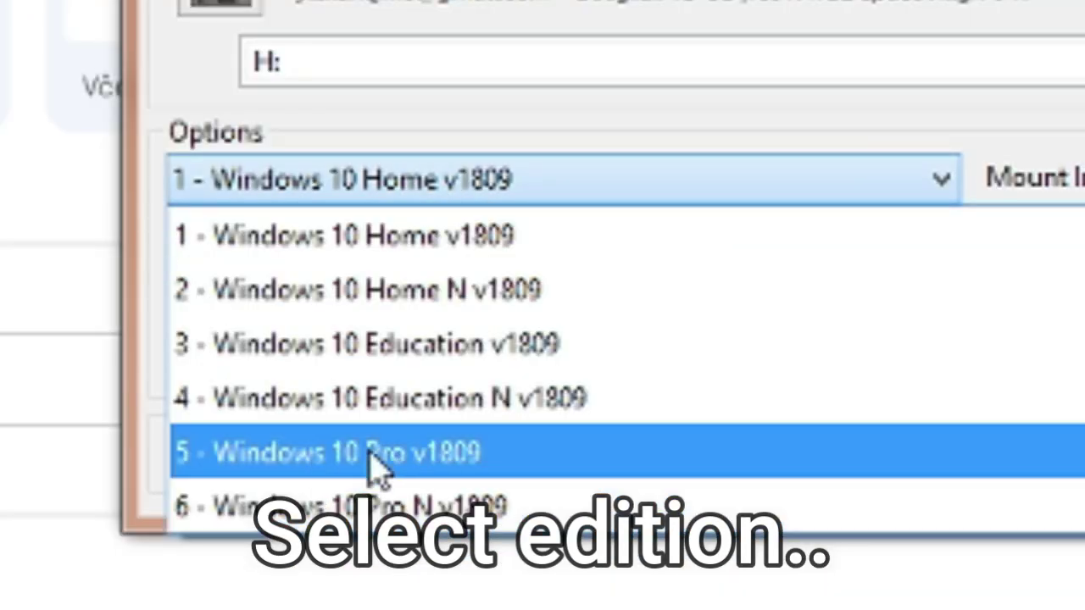
left_click(544, 466)
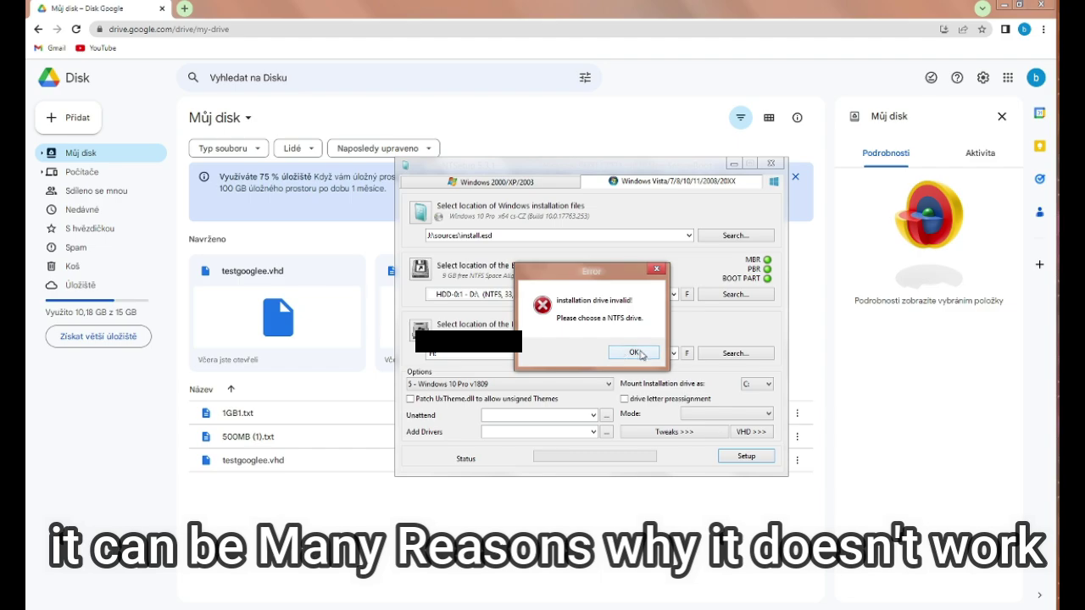
left_click(635, 353)
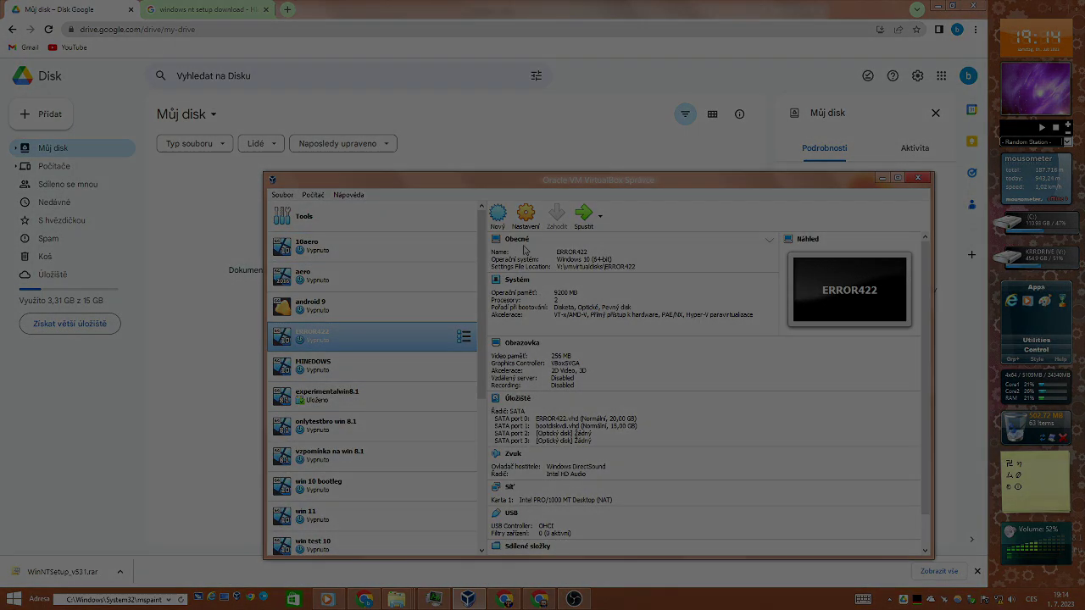
Leave the ERROR422 virtual machine's settings unchanged and open its folder under V:\vmvirtualdisks in File Explorer
key("ctrl+s")
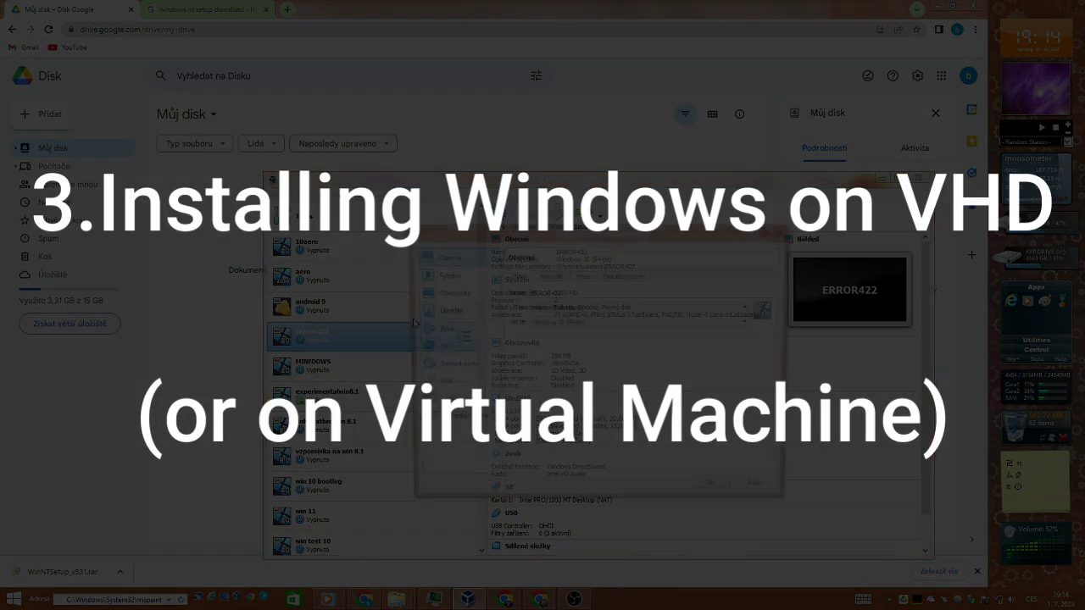
left_click(760, 491)
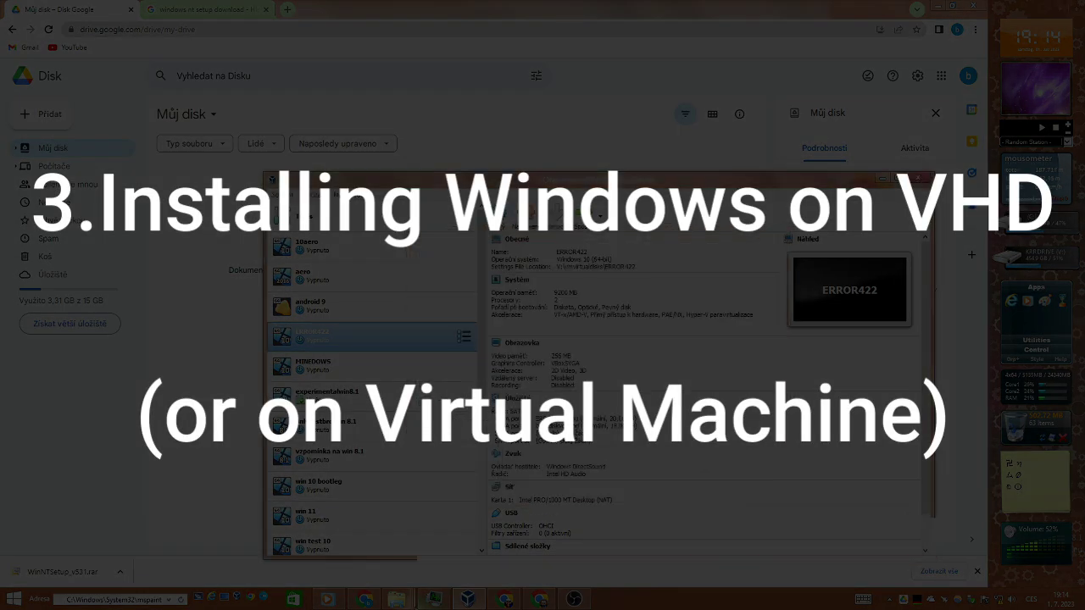
mouse_move(409, 602)
left_click(294, 535)
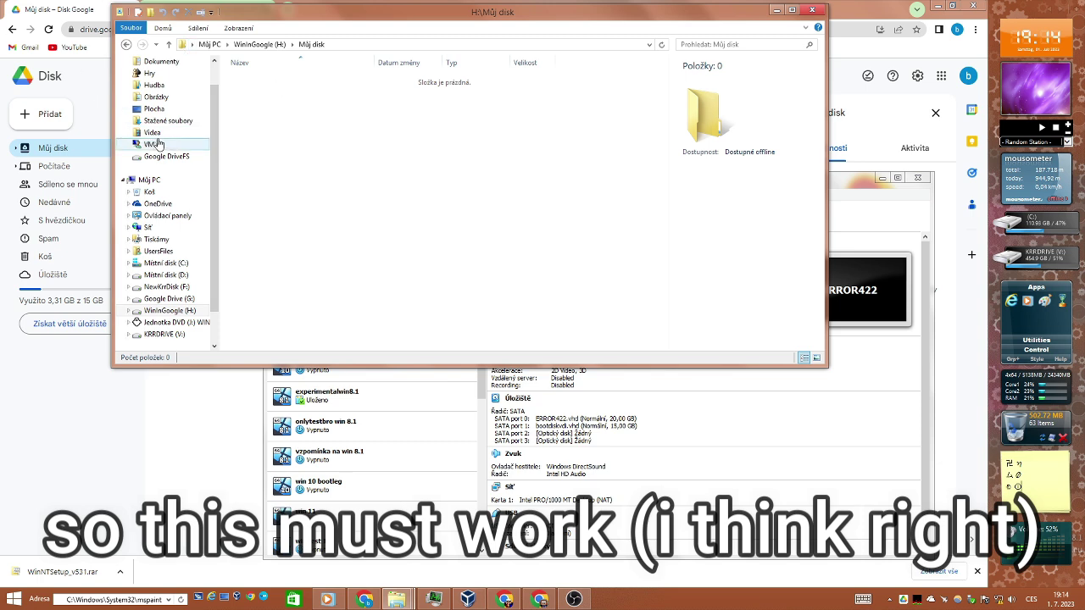
left_click(157, 144)
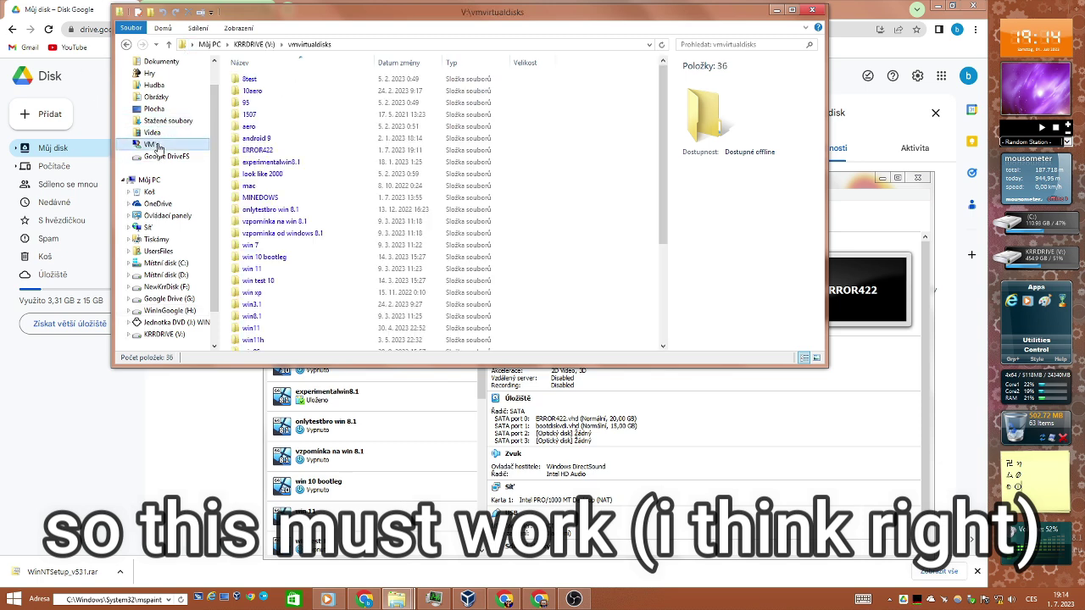
left_click(318, 150)
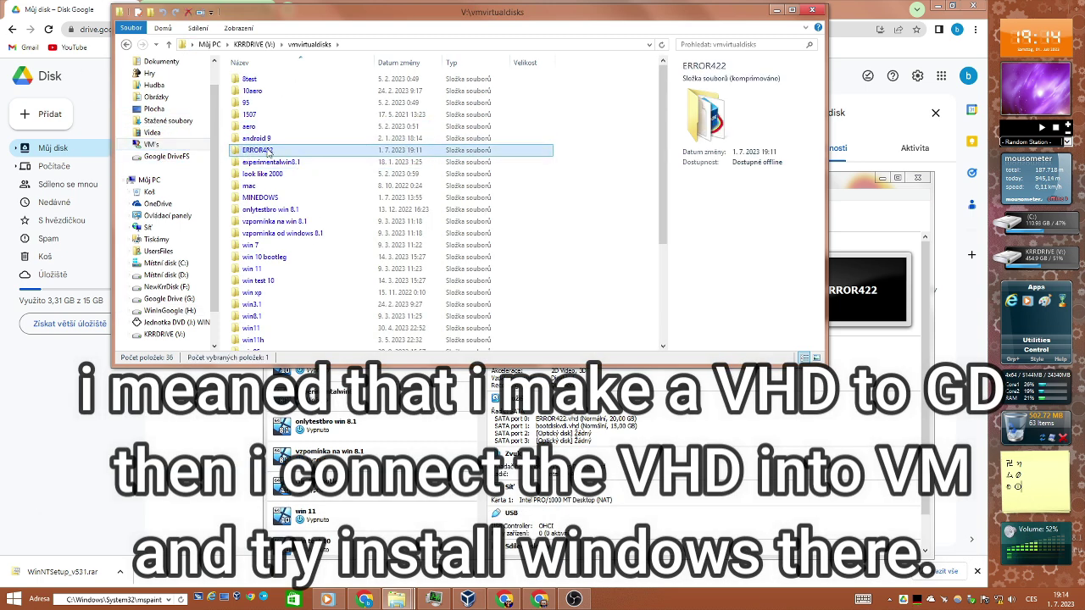
double_click(317, 150)
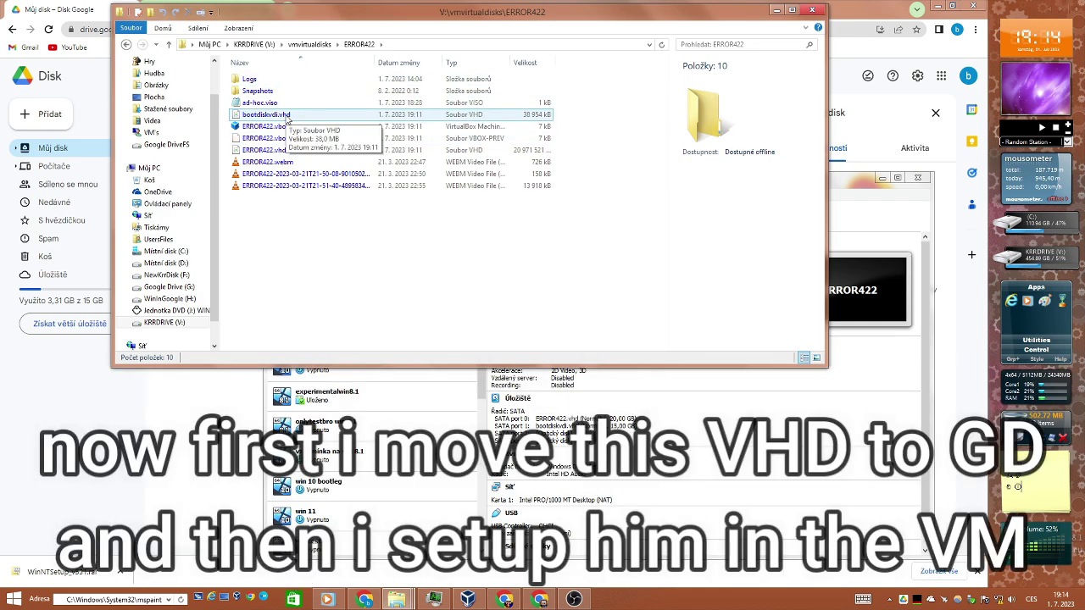
Move bootdiskvdi.vhd from the ERROR422 folder to the Můj disk folder on WinInGoogle (H:)
left_click(286, 119)
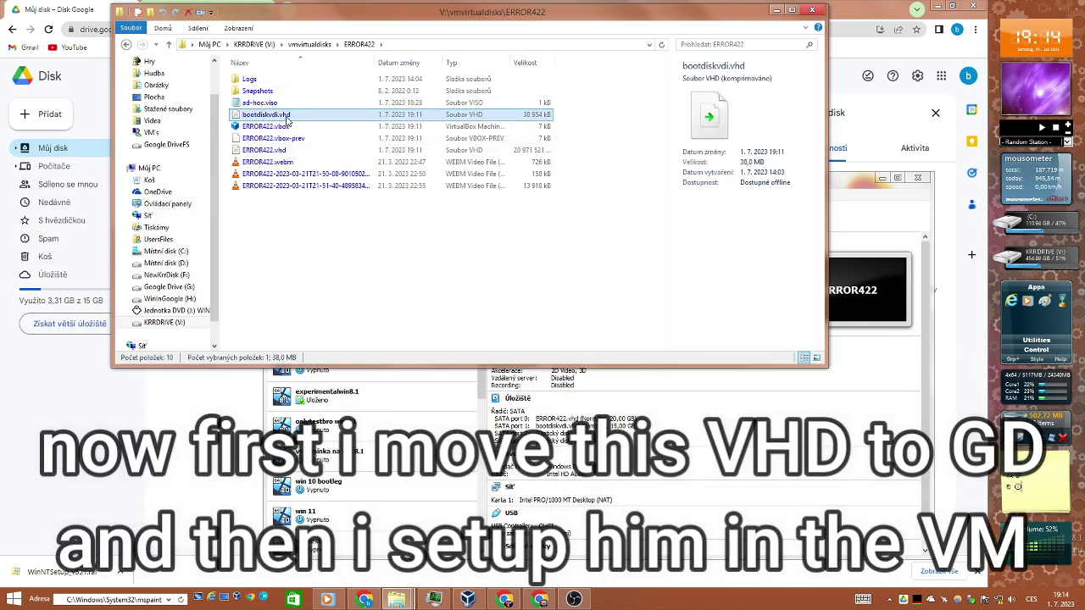
right_click(286, 119)
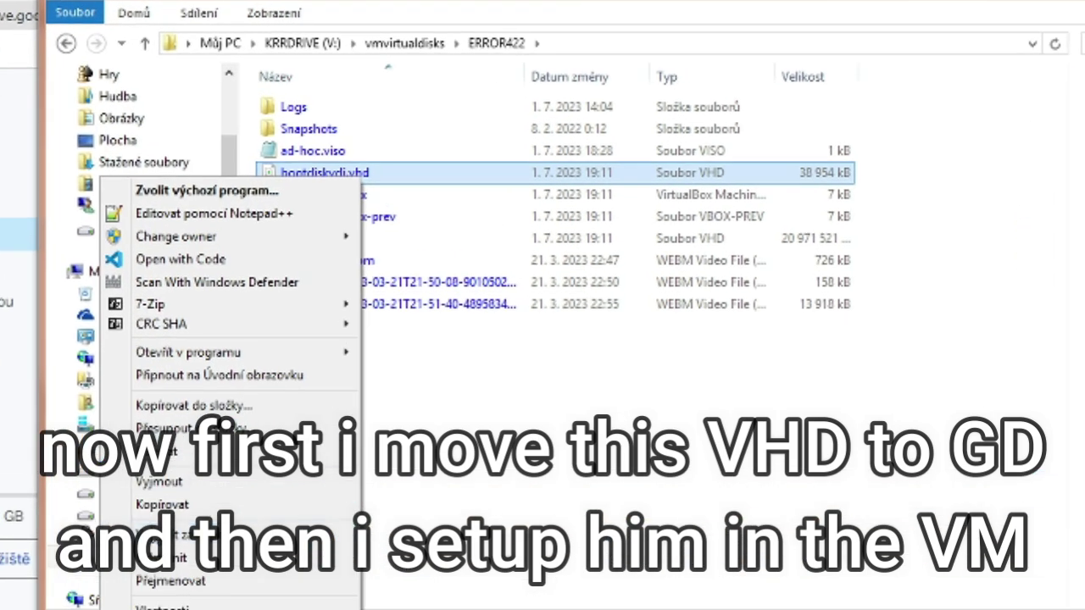
left_click(166, 481)
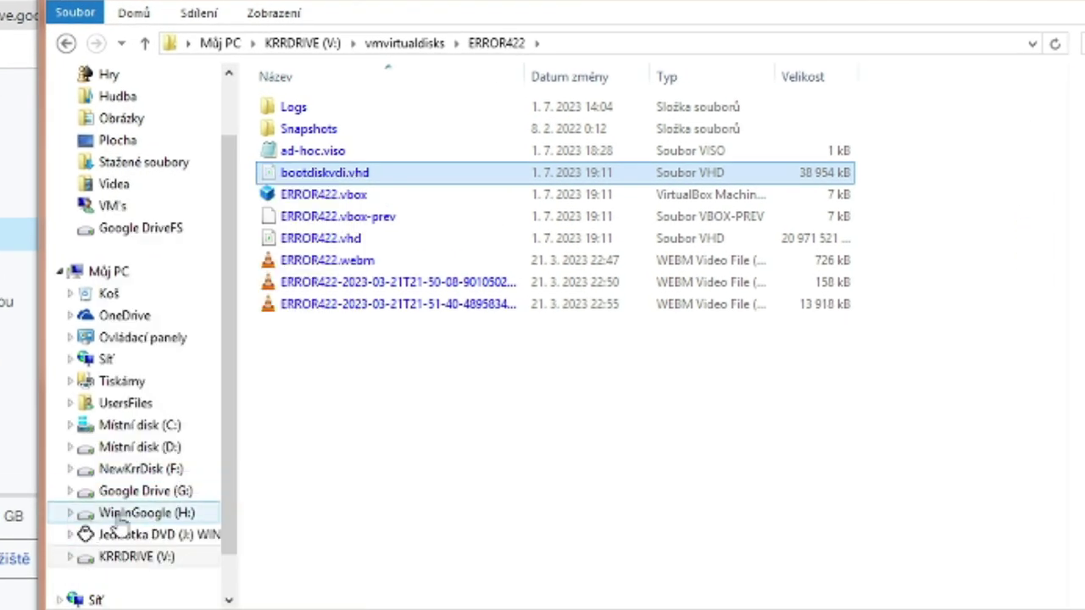
left_click(136, 513)
left_click(335, 172)
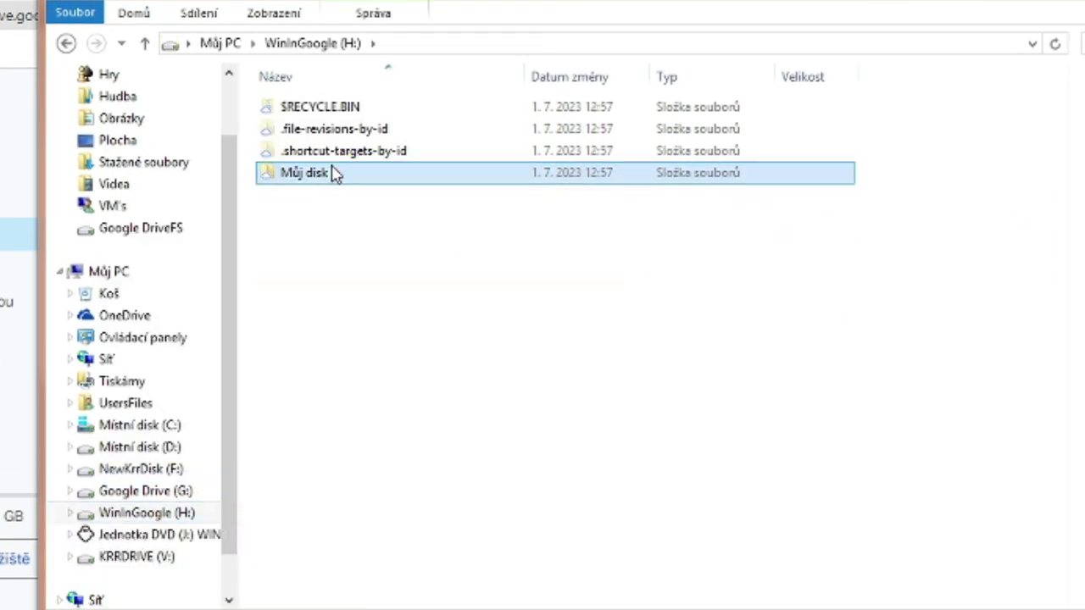
double_click(335, 172)
right_click(691, 255)
left_click(542, 393)
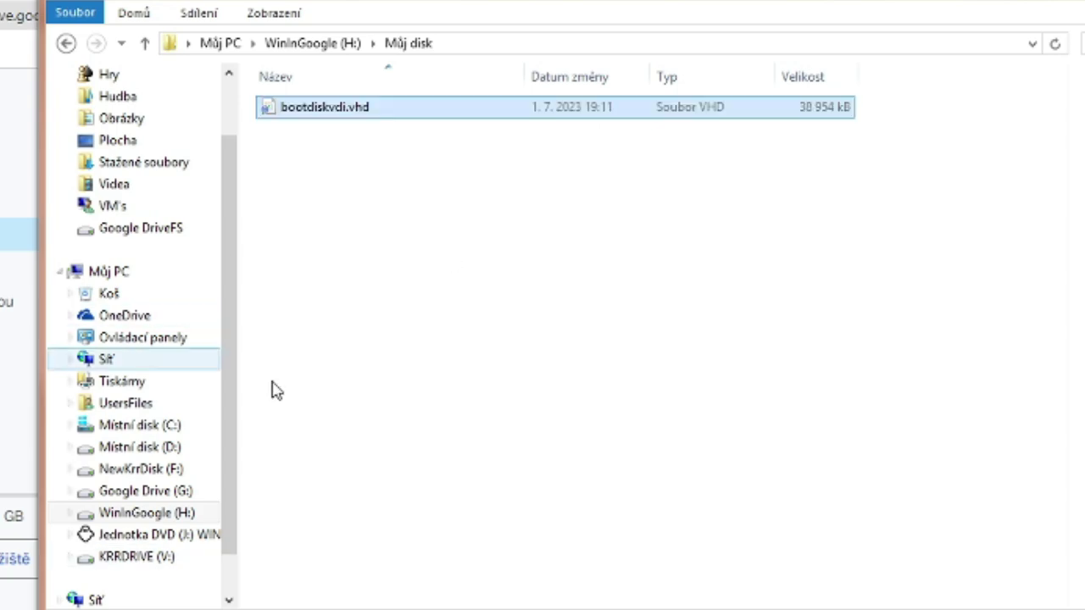
Open the ERROR422 virtual machine's storage settings and select the bootdiskvdi.vhd hard disk
left_click(374, 104)
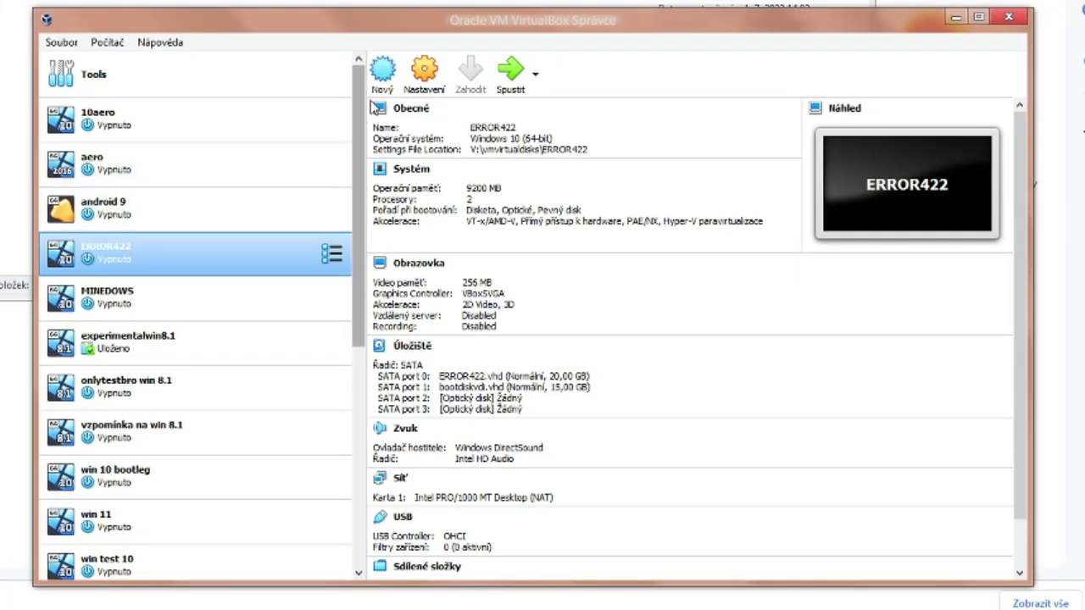
left_click(415, 91)
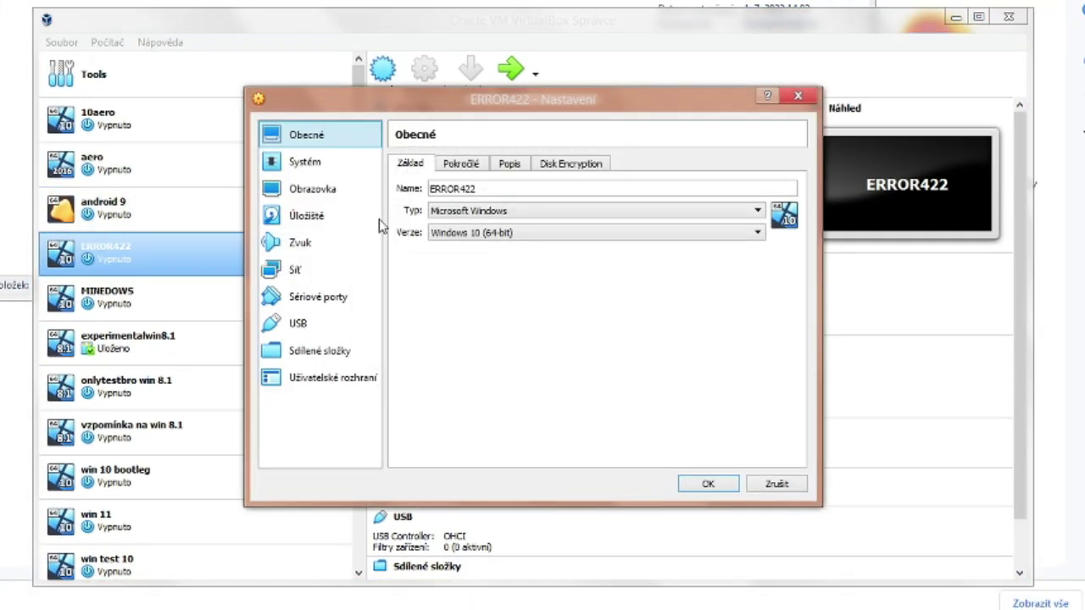
left_click(339, 213)
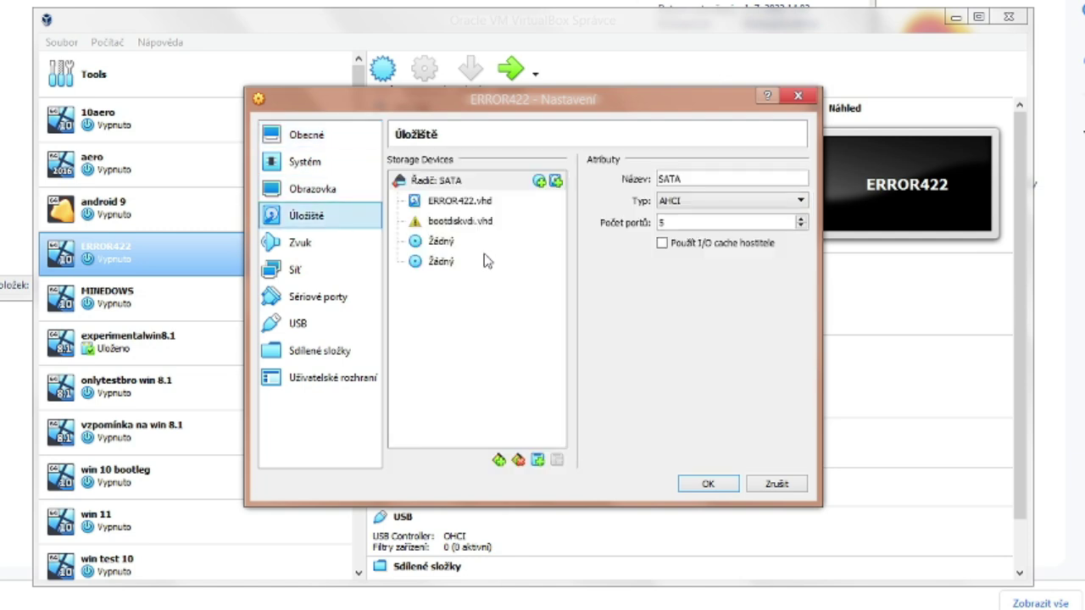
left_click(462, 203)
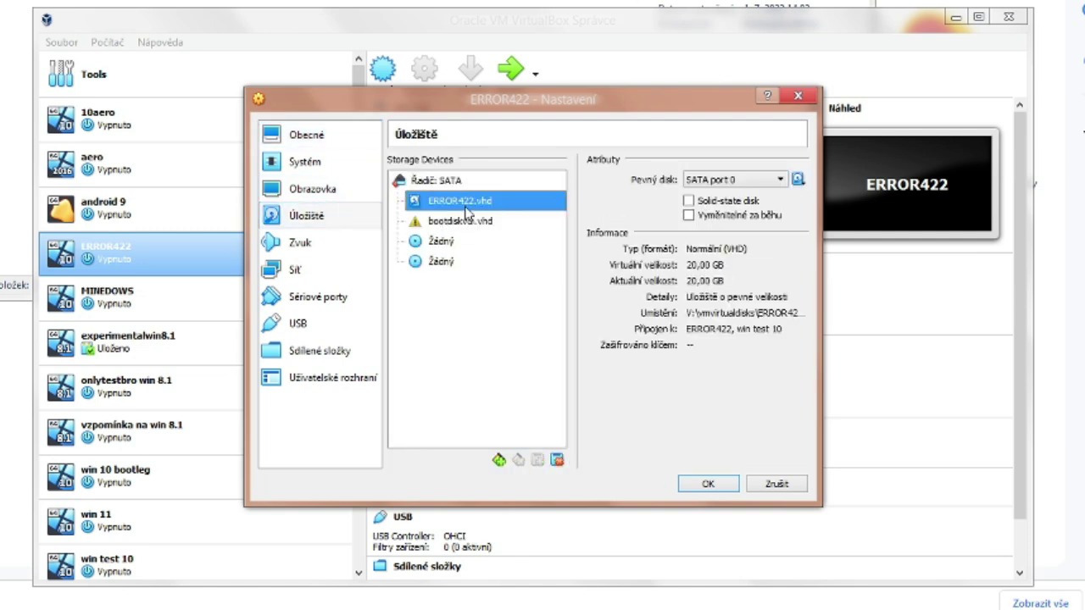
left_click(495, 219)
Try to attach bootdiskvdi.vhd from the Můj disk folder on WinInGoogle (H:) to SATA port 1
left_click(798, 179)
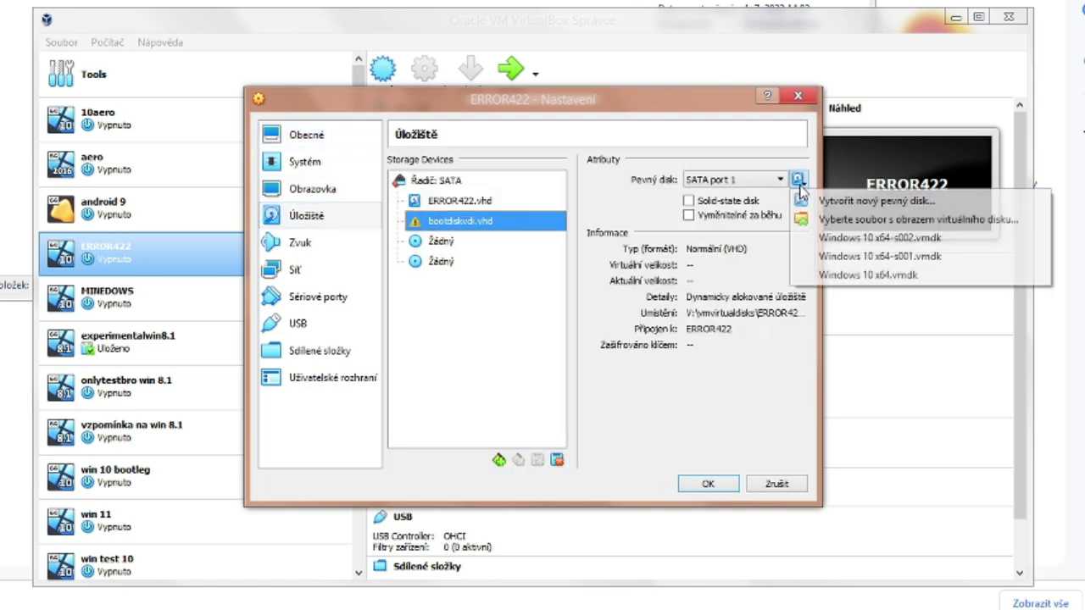
left_click(847, 220)
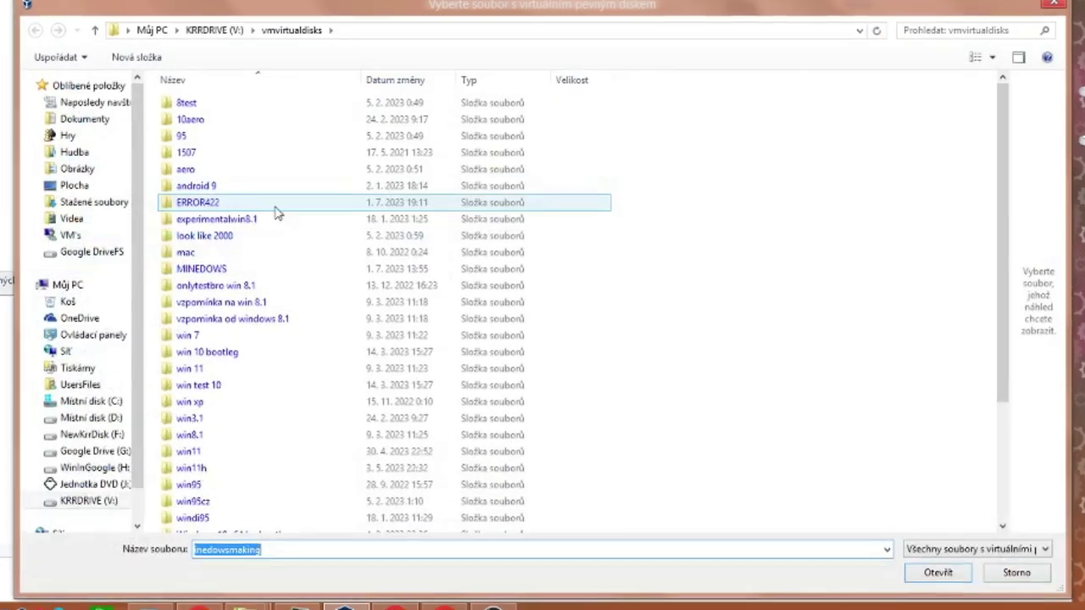
left_click(98, 457)
double_click(225, 156)
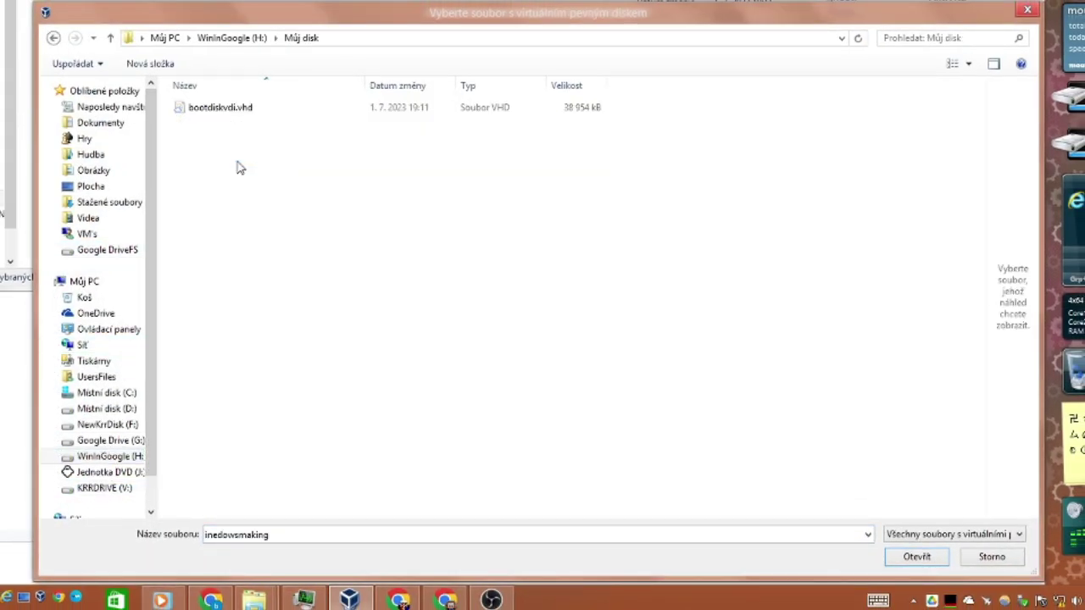
double_click(236, 112)
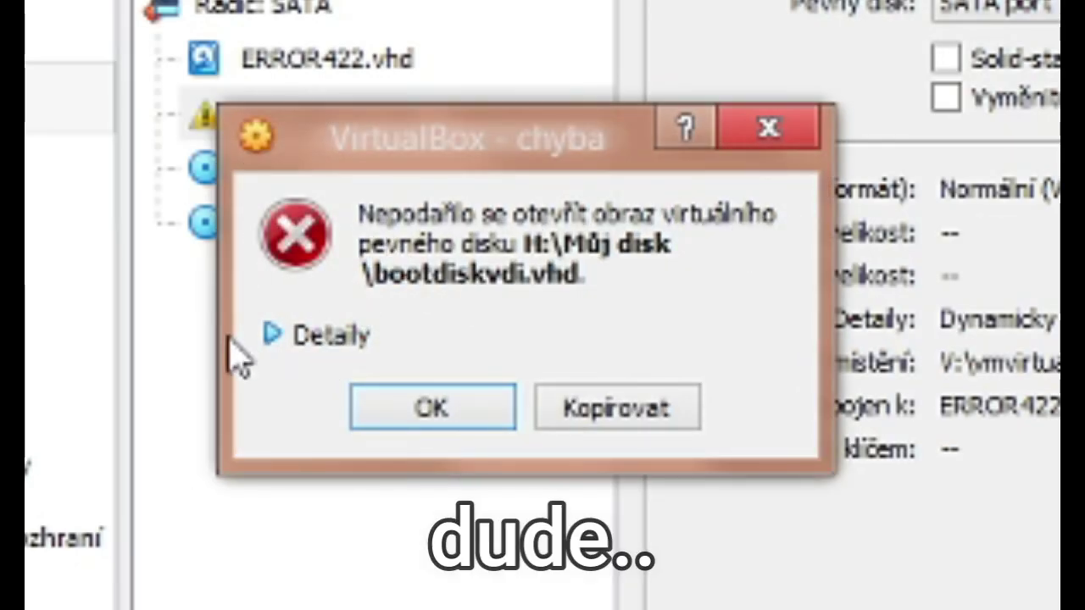
left_click(273, 356)
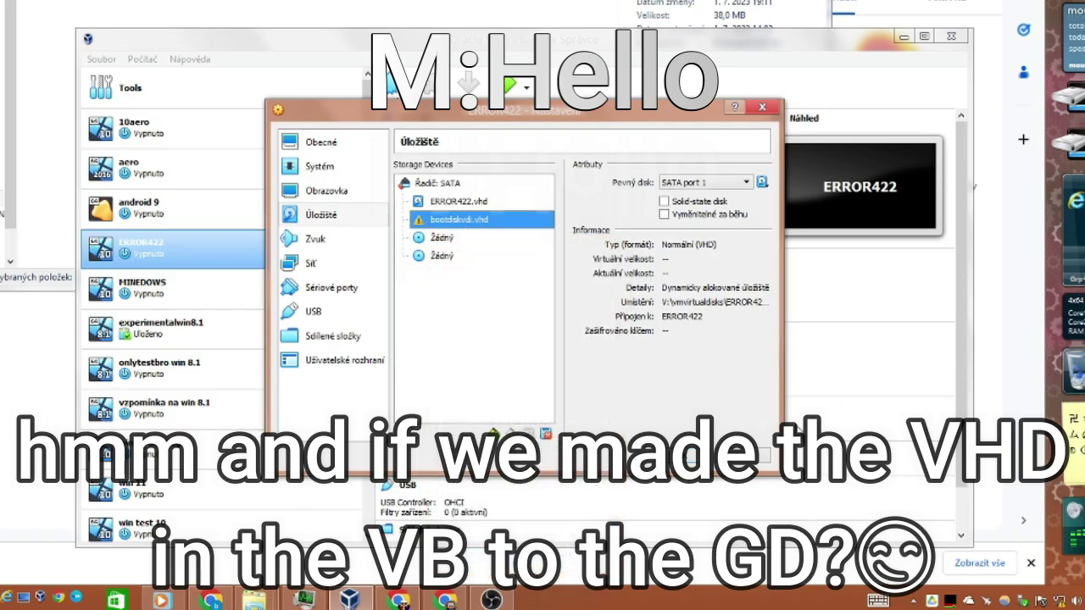
Start creating a new virtual hard disk for SATA port 1, located in Můj disk on WinInGoogle (H:)
left_click(762, 181)
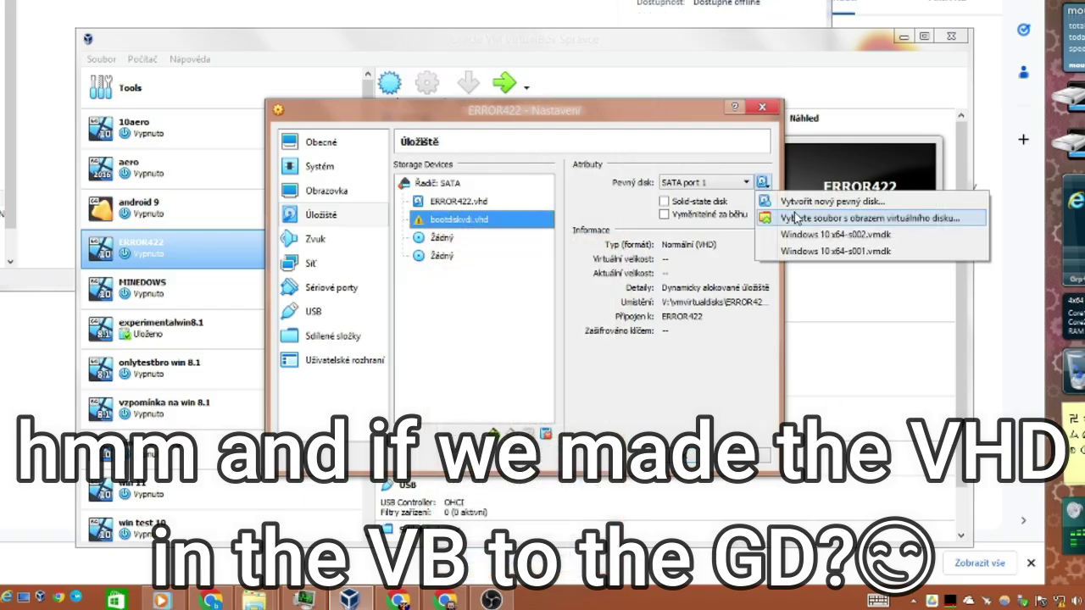
left_click(797, 198)
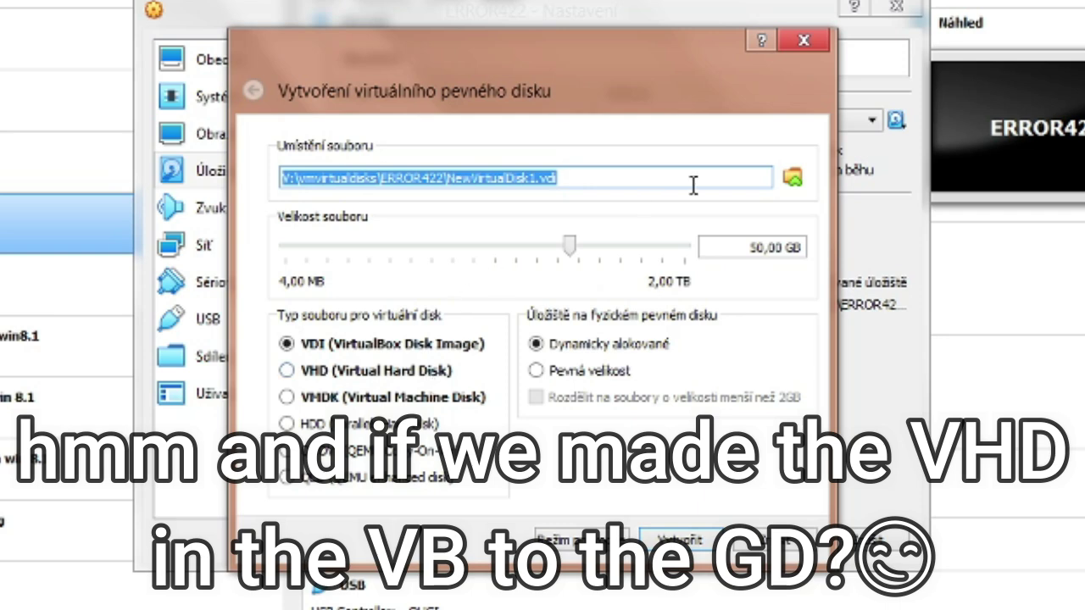
left_click(795, 179)
left_click(118, 410)
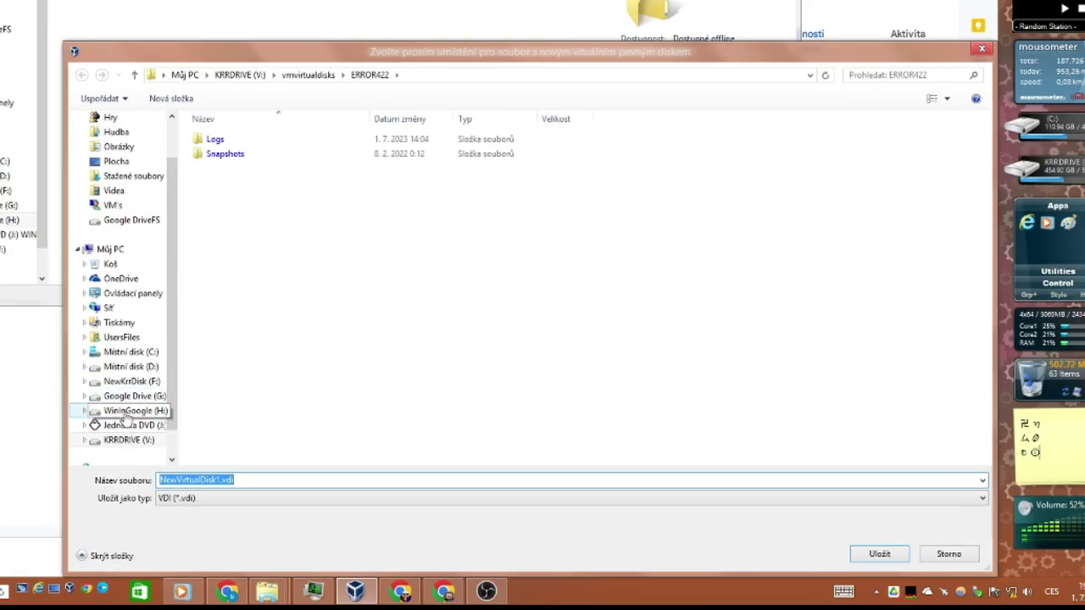
double_click(246, 183)
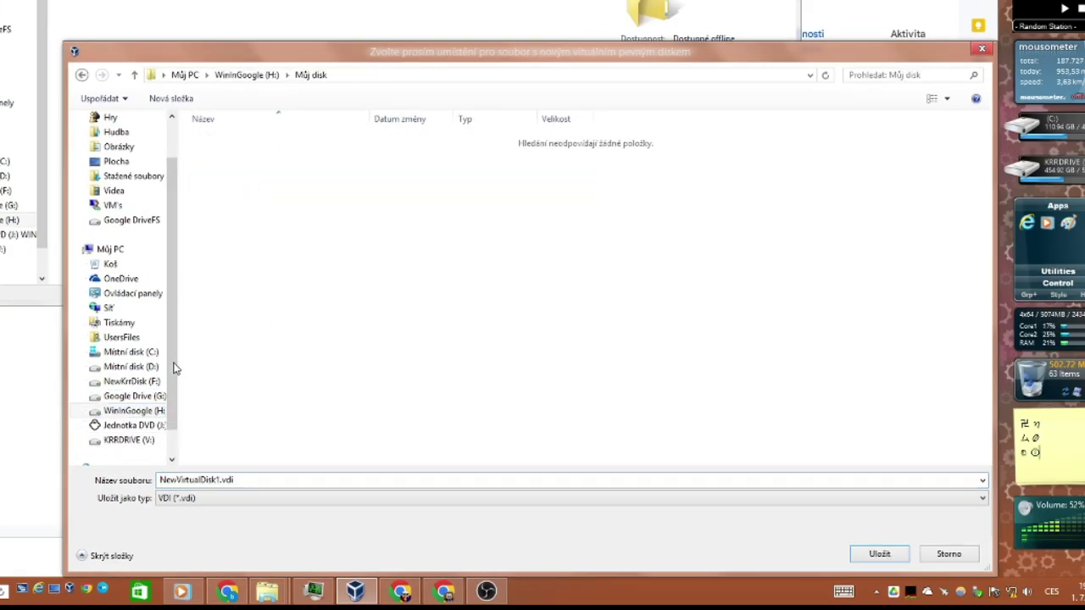
Name the new disk file testgooglee.vdi and save its location
left_click(218, 498)
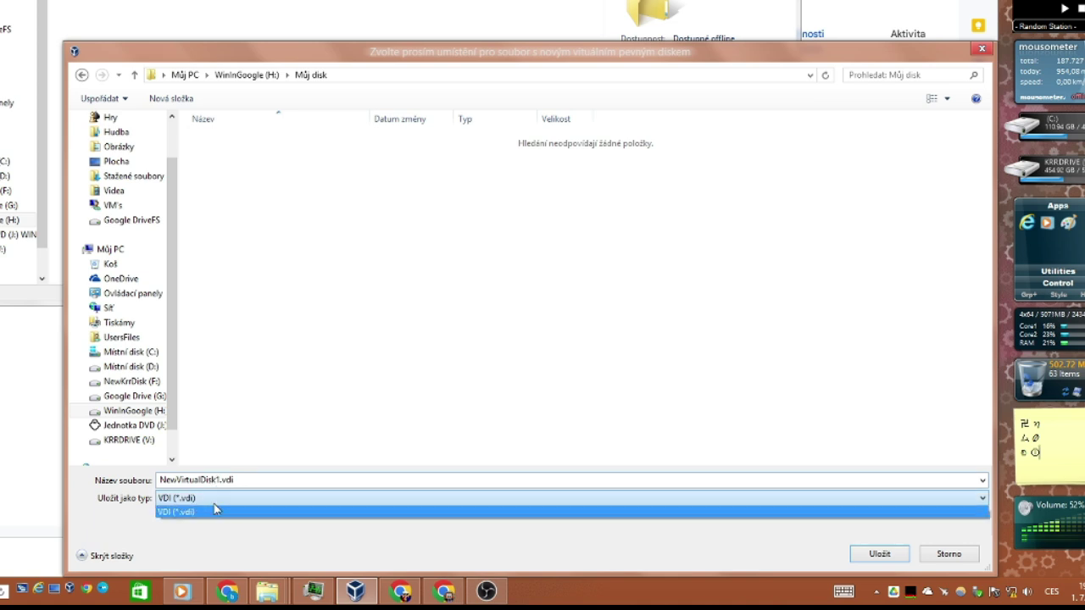
left_click(213, 510)
double_click(218, 481)
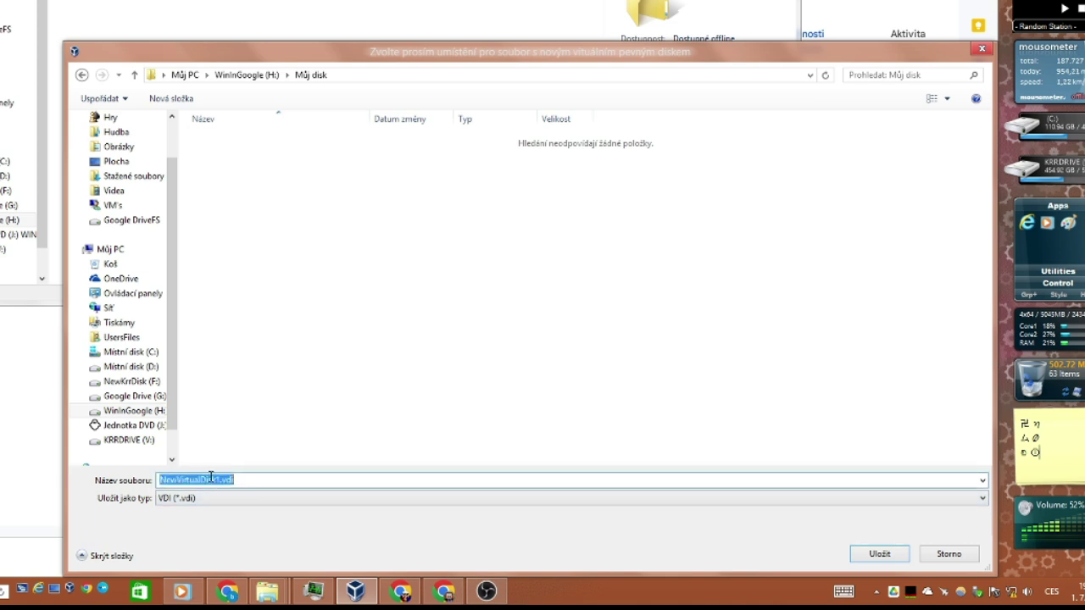
left_click_drag(218, 481, 159, 481)
key("Delete")
key("Delete")
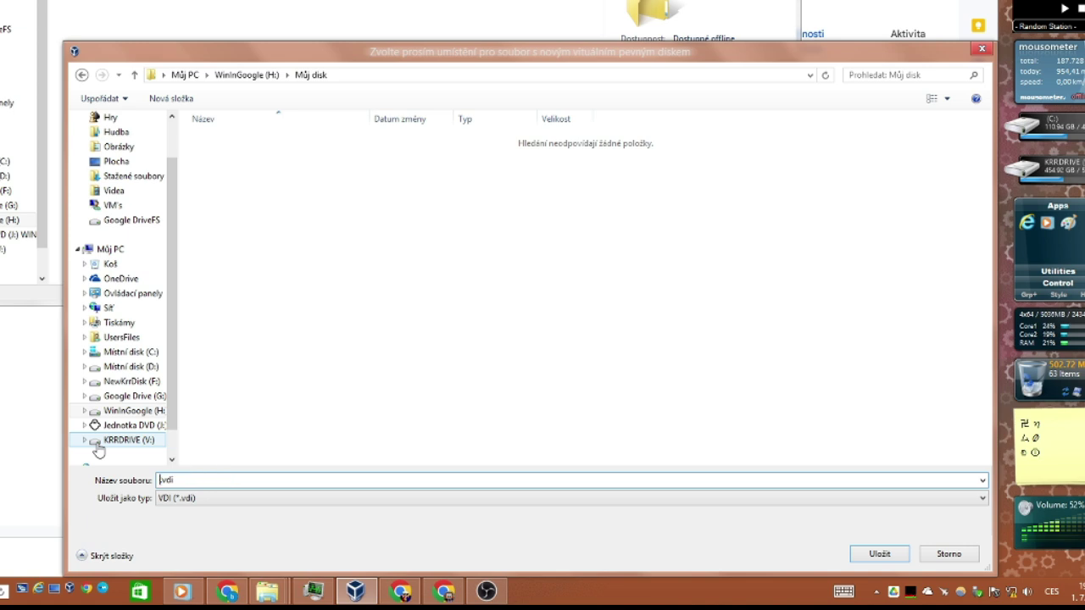
type("testgooglee")
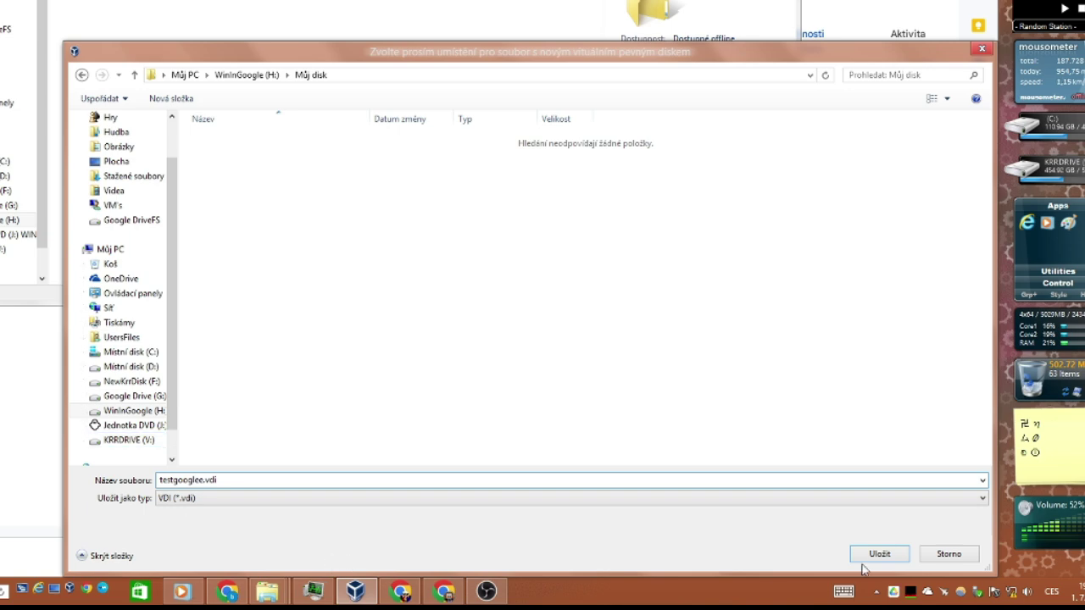
left_click(876, 555)
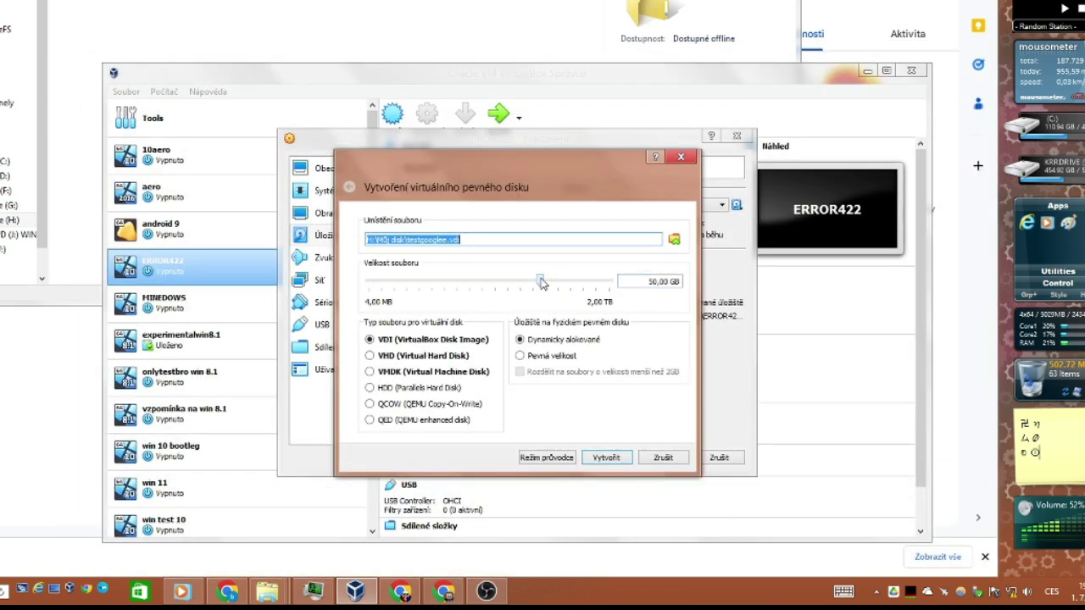
Create the new disk as a dynamically allocated VHD with a size of 15 GB
left_click(414, 356)
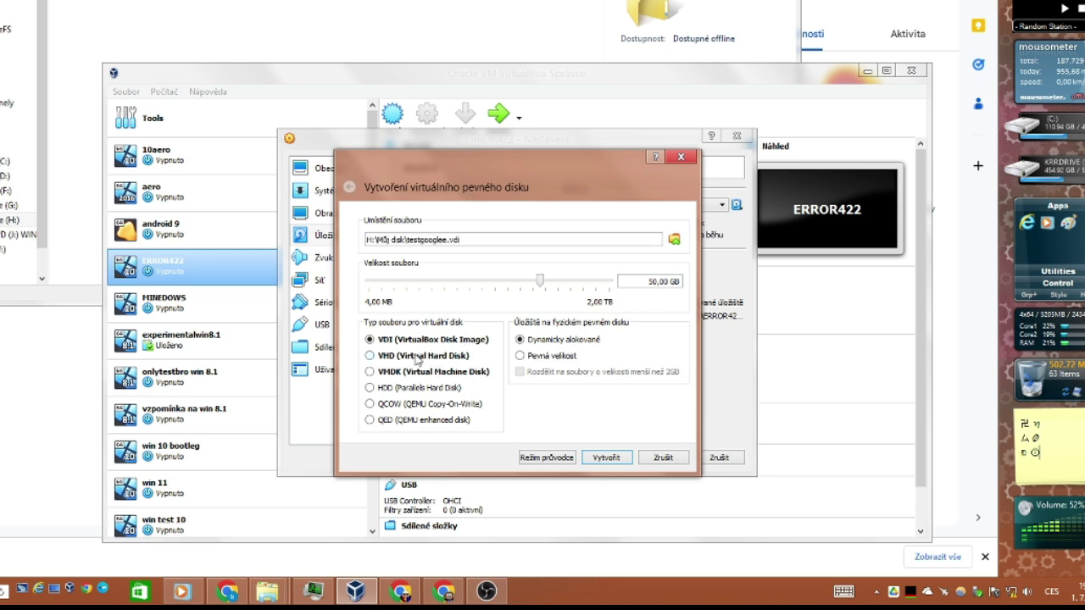
key("Delete")
key("Delete")
key("Delete")
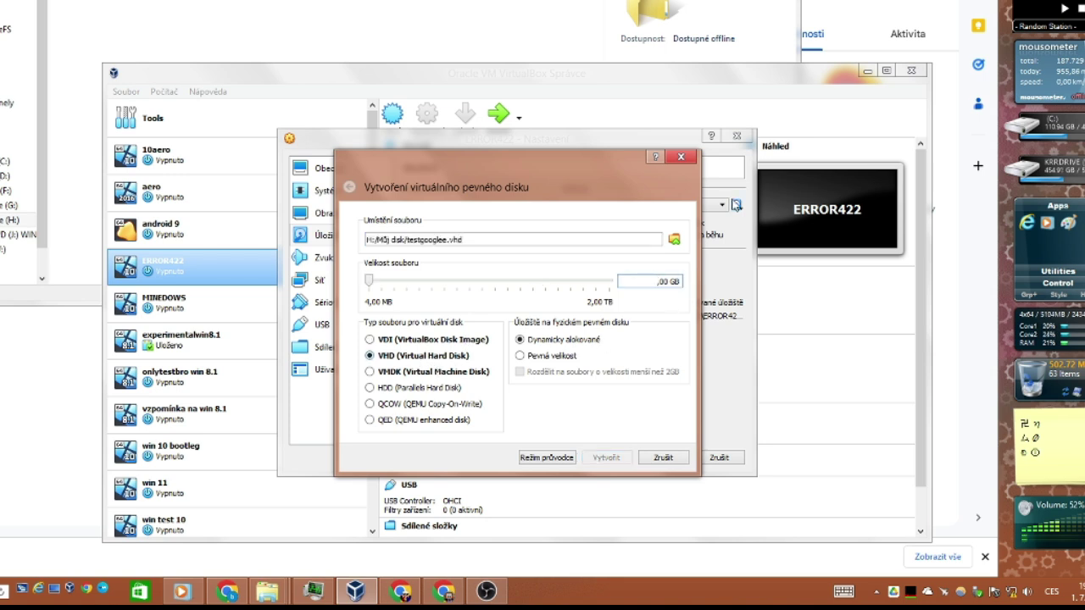
type("15")
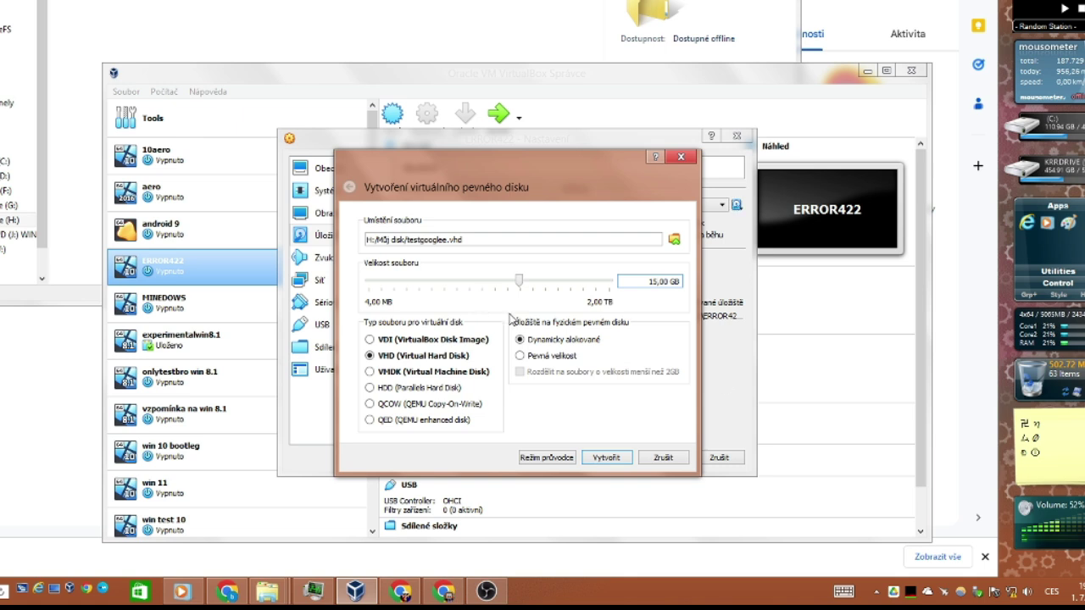
left_click(606, 458)
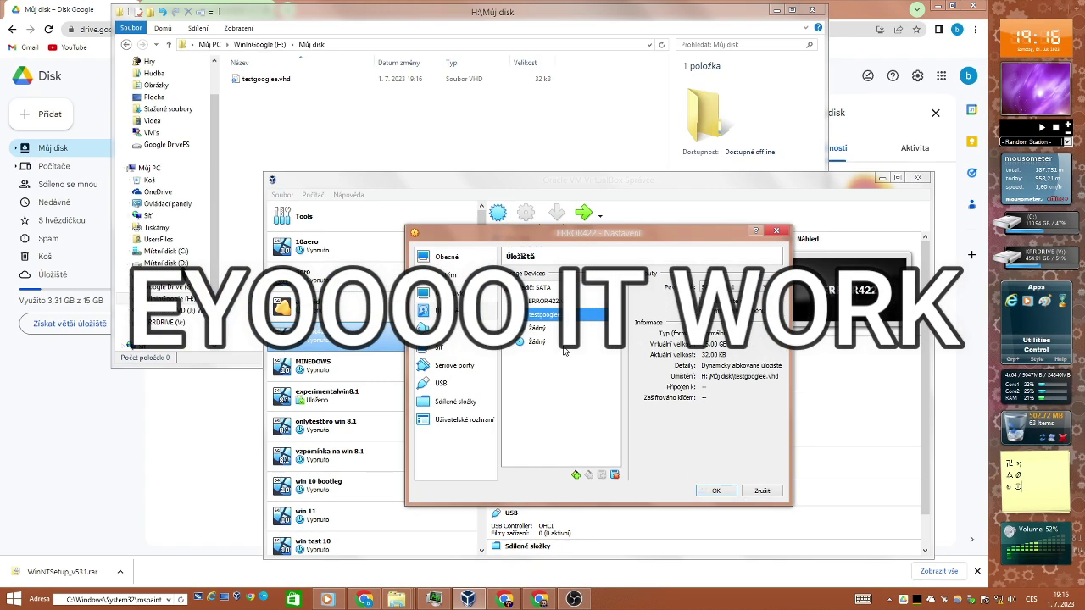
Move ERROR422.vhd from SATA port 0 to a port after the optical drives, putting testgooglee.vhd first
left_click(543, 303)
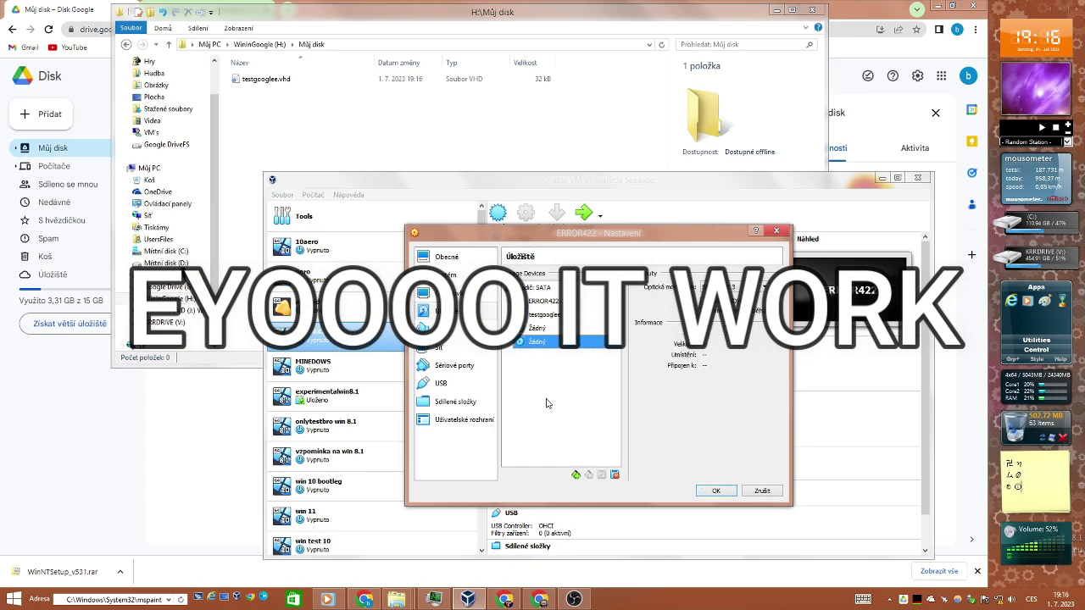
left_click(551, 302)
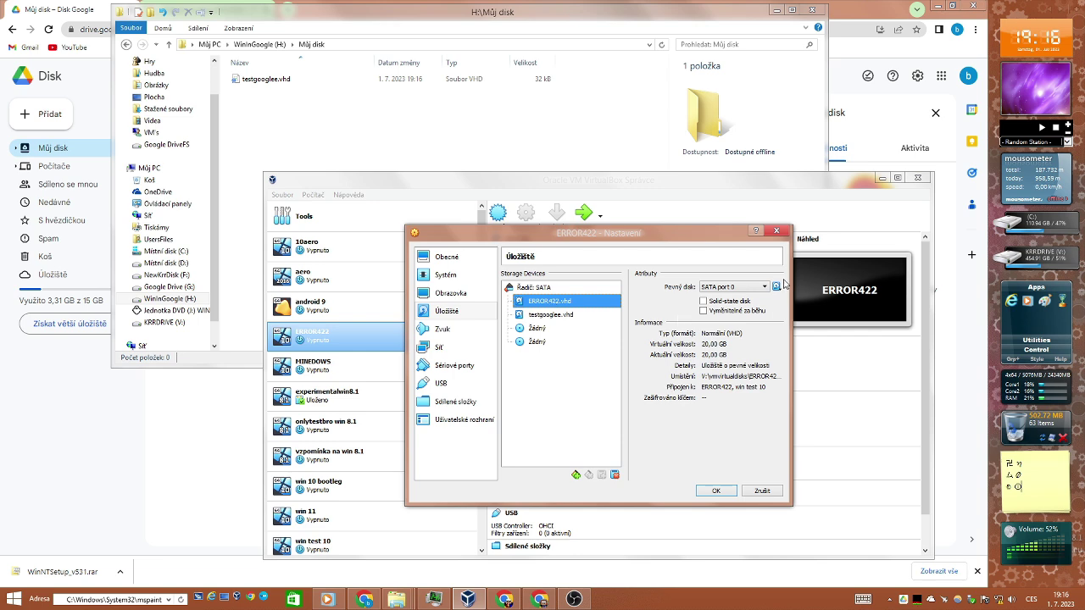
left_click(775, 287)
left_click(818, 311)
Insert Windows_10_1809_Czech_x64.iso into the optical drive on SATA port 2 and save the virtual machine's settings
left_click(557, 317)
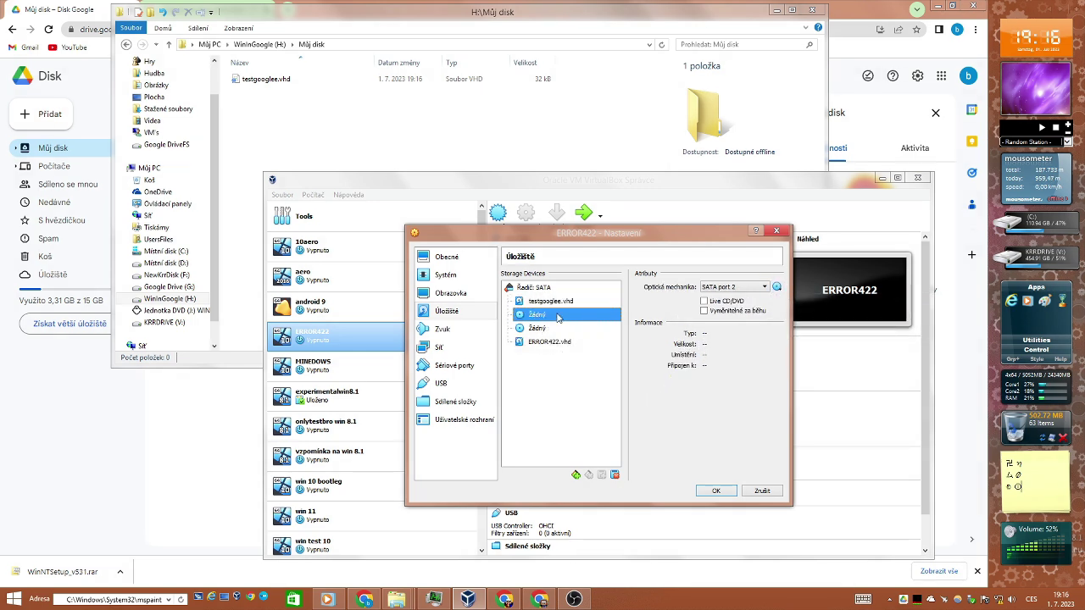
left_click(776, 288)
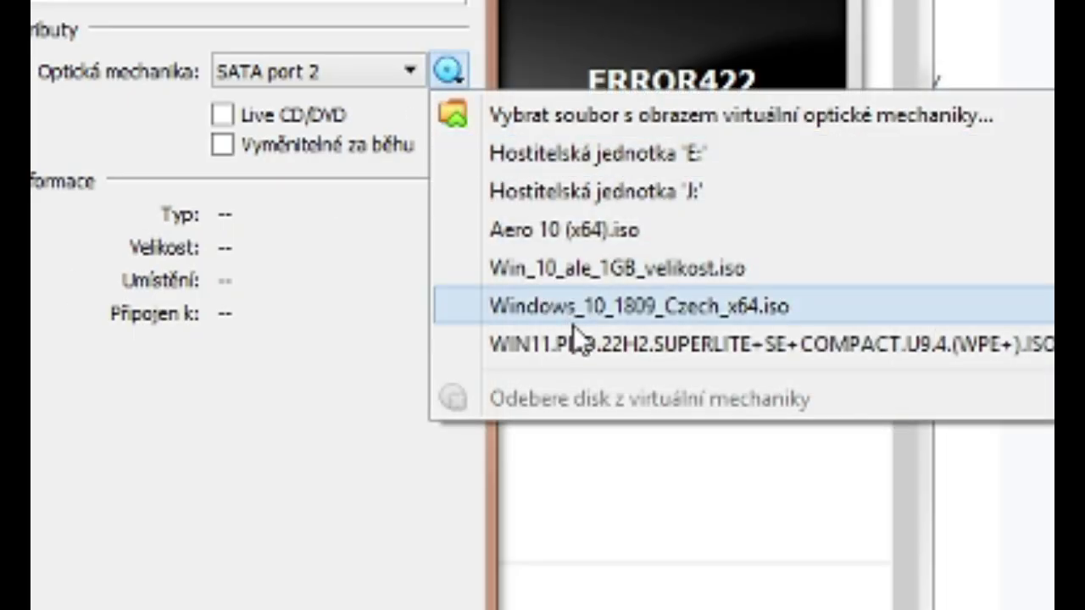
left_click(659, 313)
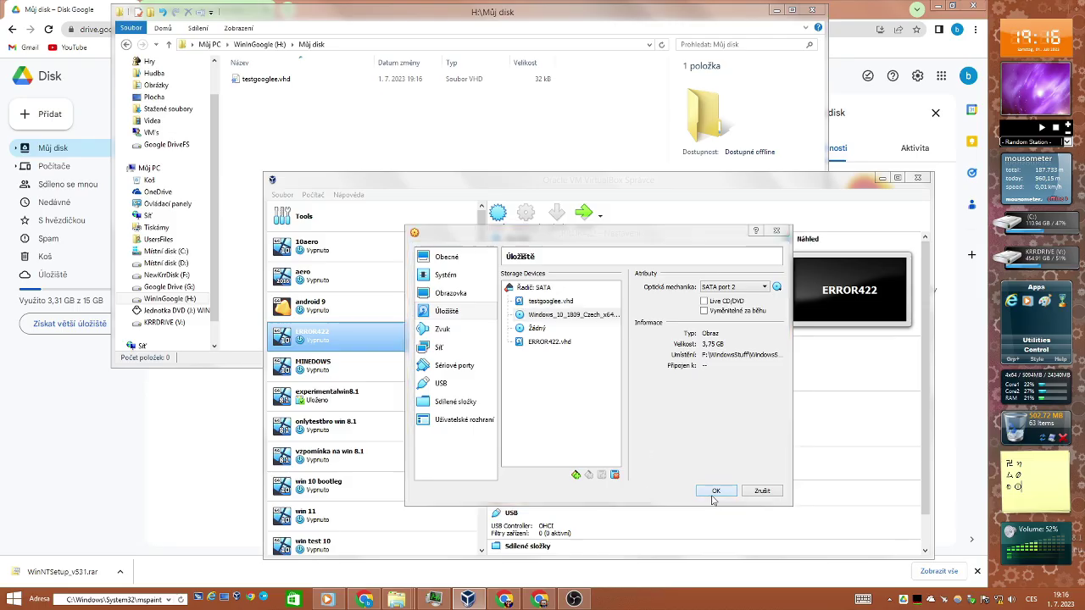
left_click(720, 491)
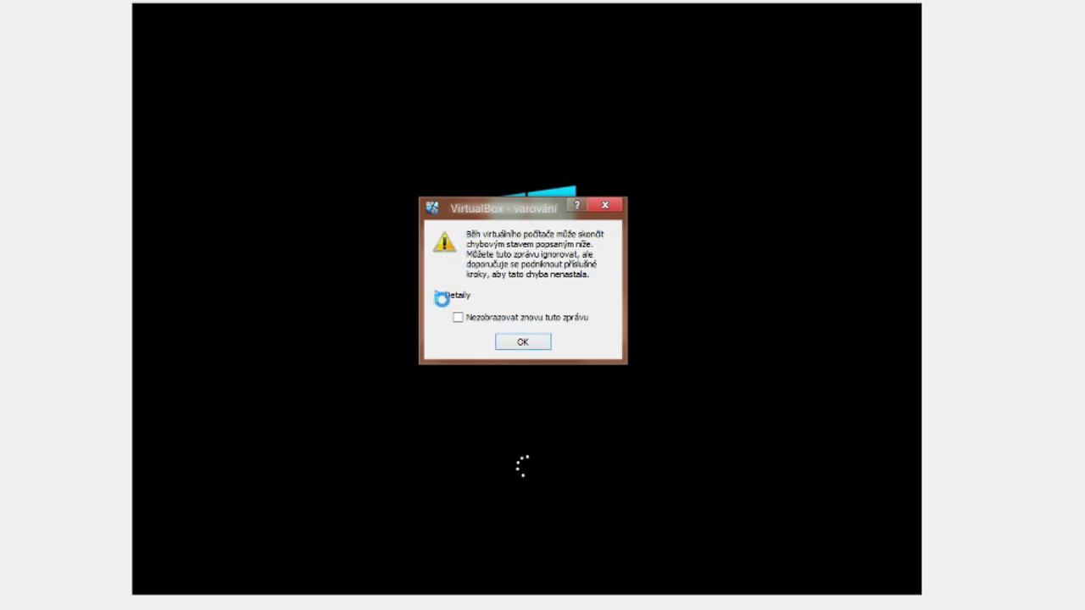
Read the details of the VirtualBox warning shown at startup and dismiss it
left_click(437, 295)
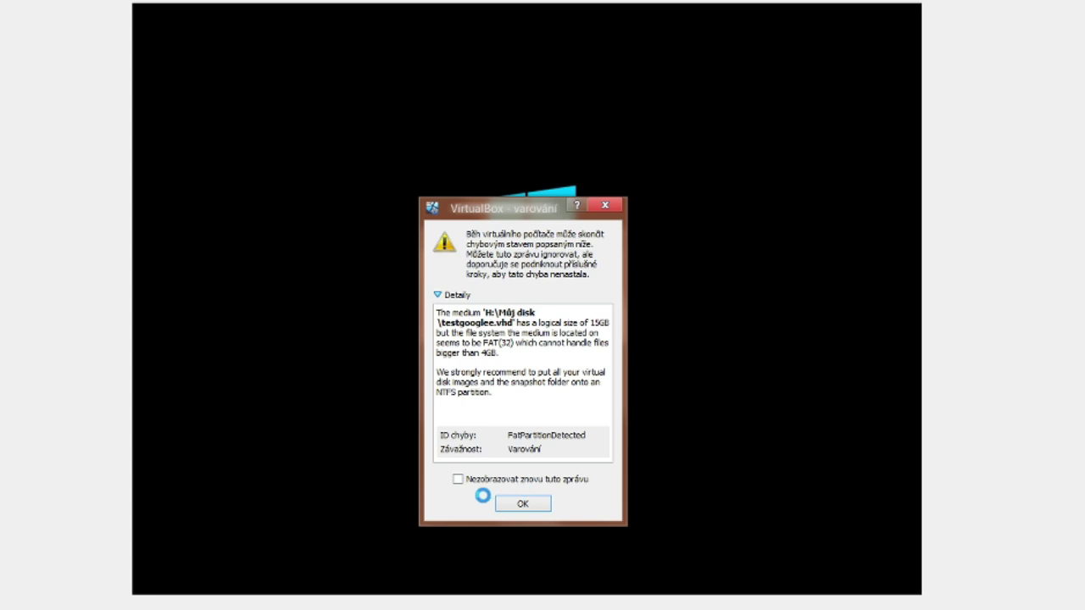
left_click(519, 503)
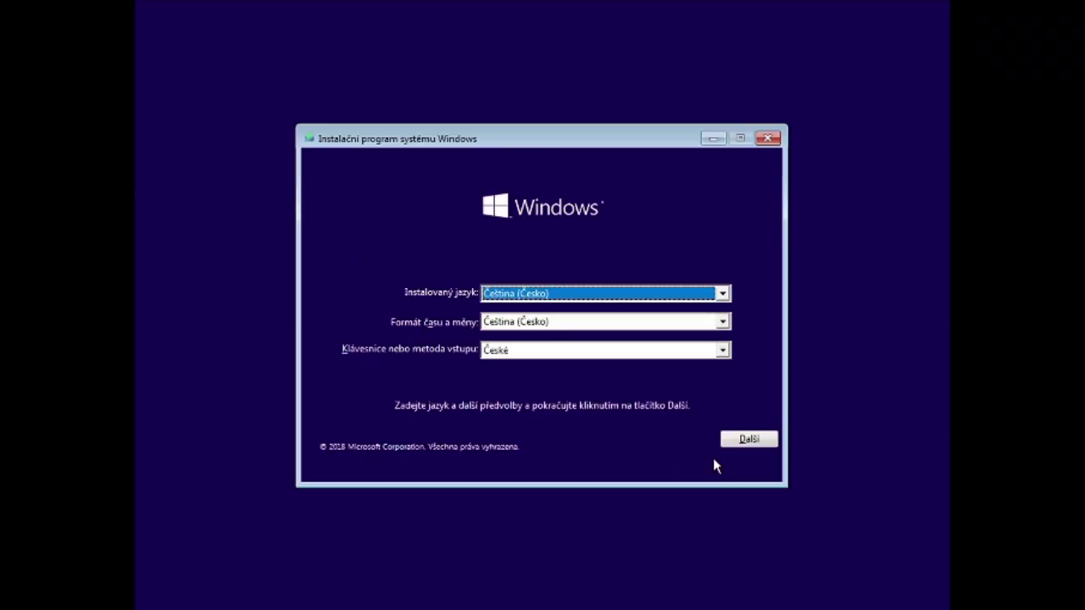
Start the Windows installation with the Czech language, format and keyboard settings and continue without a product key
left_click(749, 439)
left_click(544, 310)
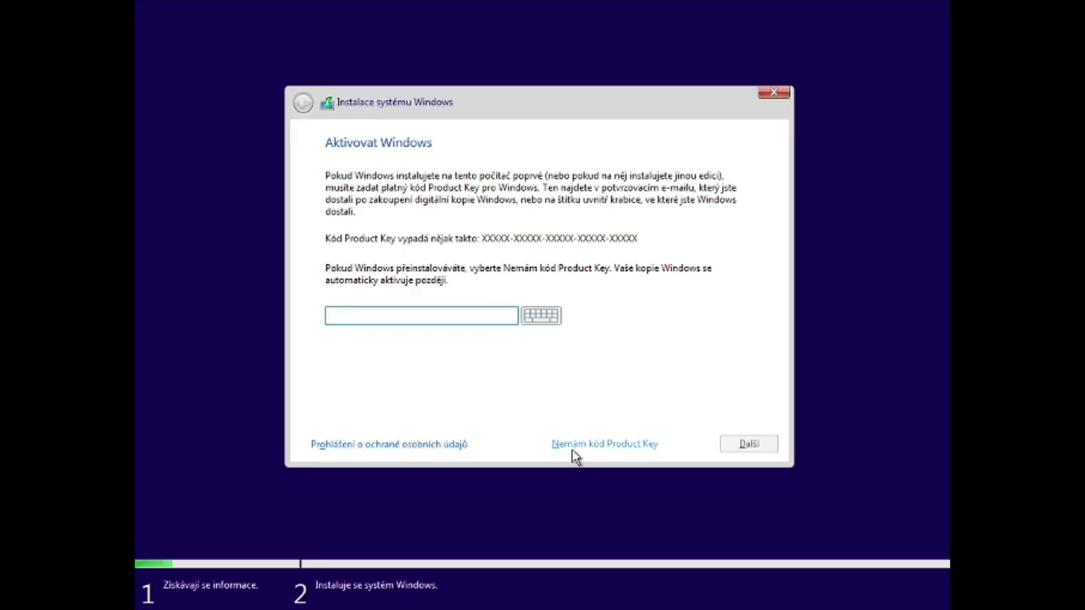
left_click(574, 445)
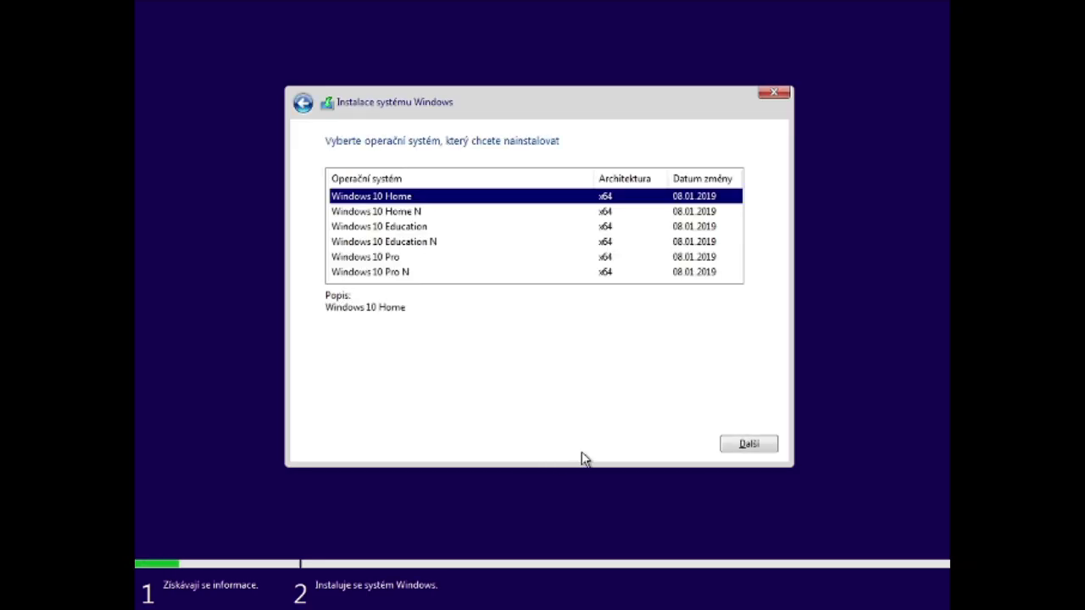
Choose Windows 10 Pro as the operating system to install and accept the licence terms
left_click(381, 258)
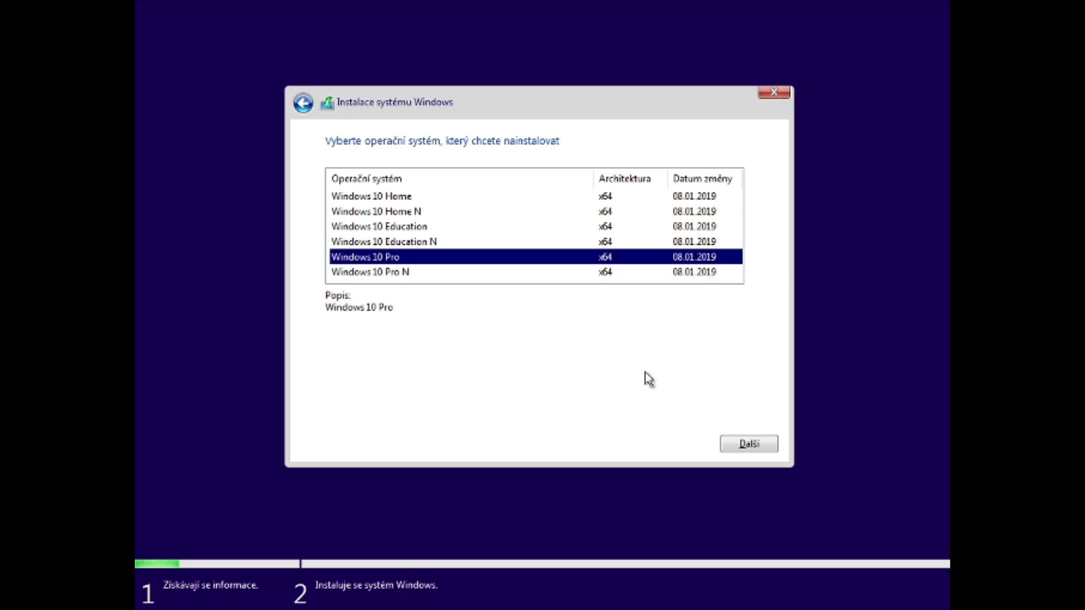
left_click(760, 445)
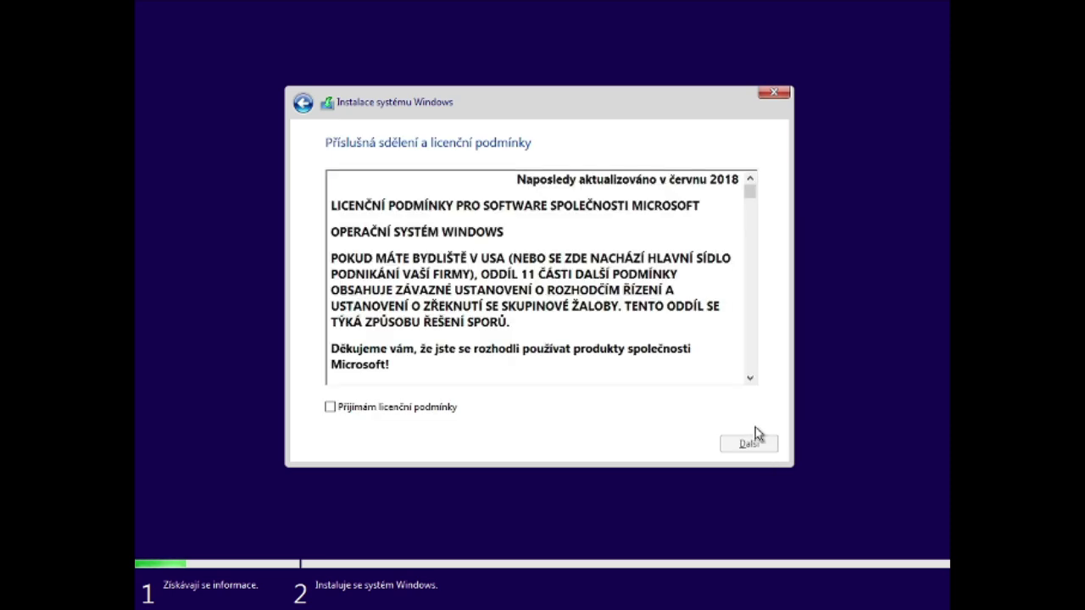
left_click(407, 410)
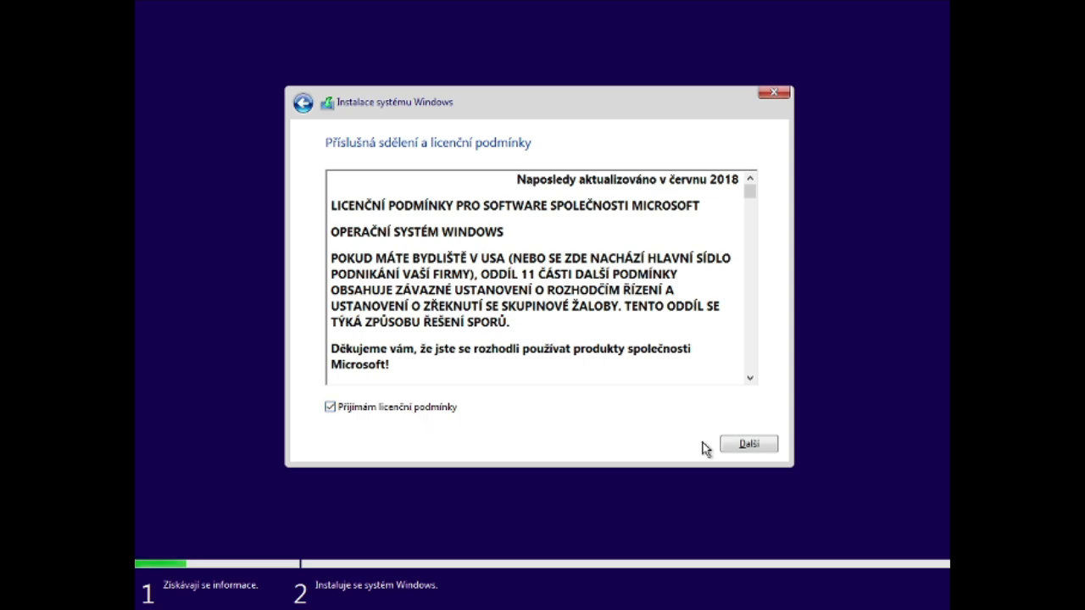
Continue past the licence terms and choose the custom installation type
left_click(741, 446)
left_click(581, 332)
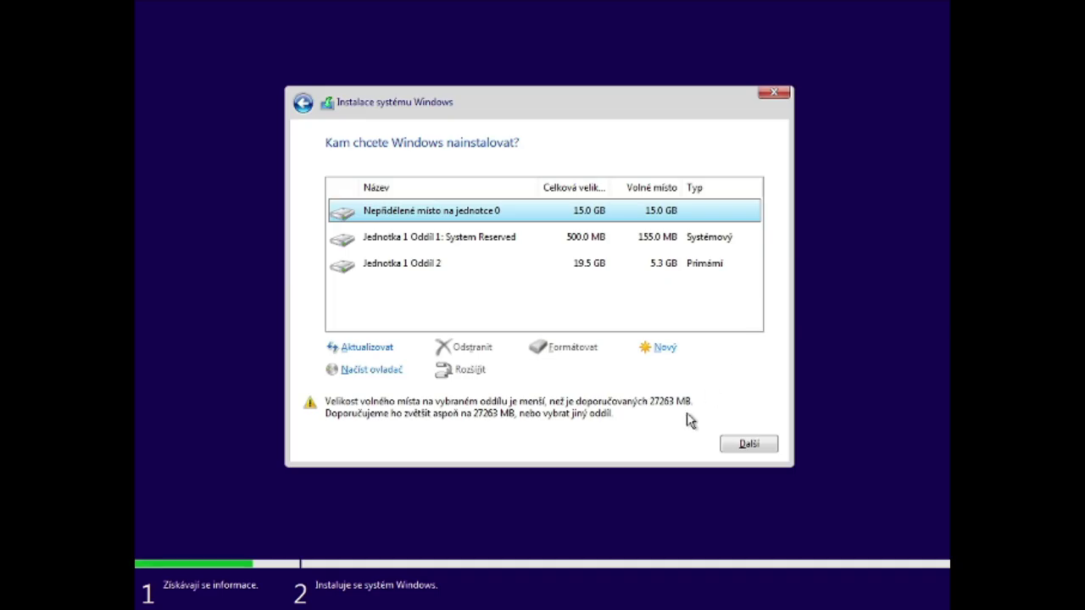
Take the virtual machine out of full-screen mode and reposition its window so the whole setup dialog and the H: drive folder are visible
key("Control_R+f")
left_click_drag(700, 19, 715, 174)
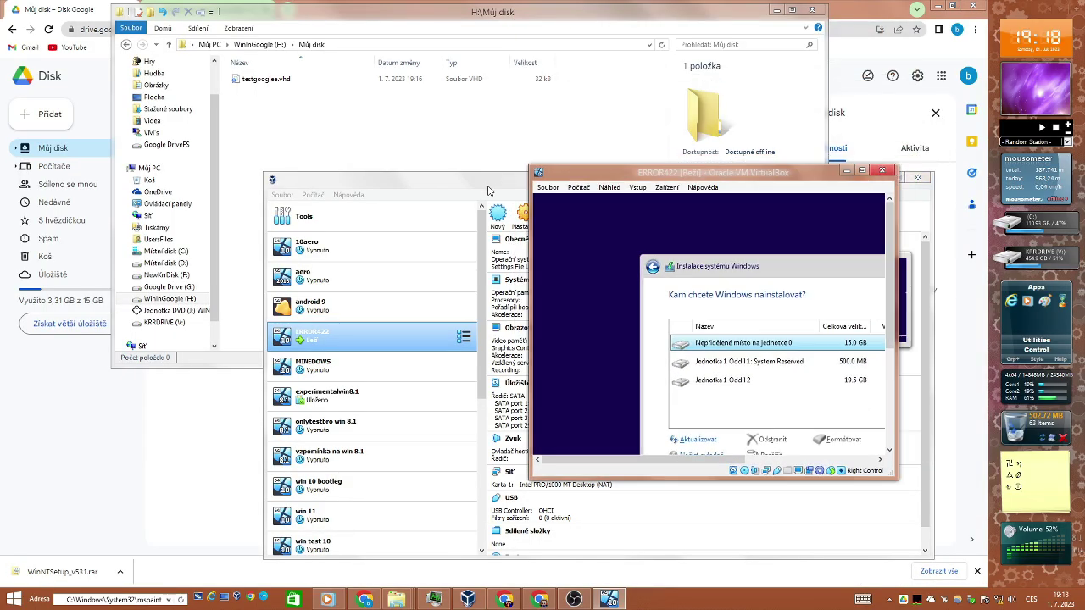
left_click_drag(488, 190, 394, 222)
left_click(792, 214)
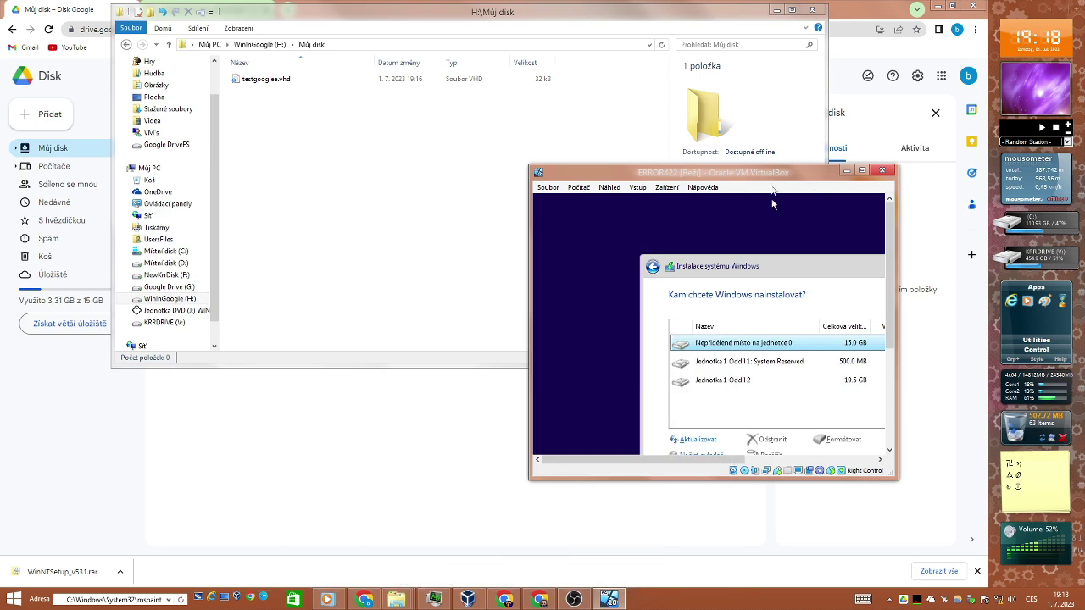
left_click_drag(760, 179, 579, 98)
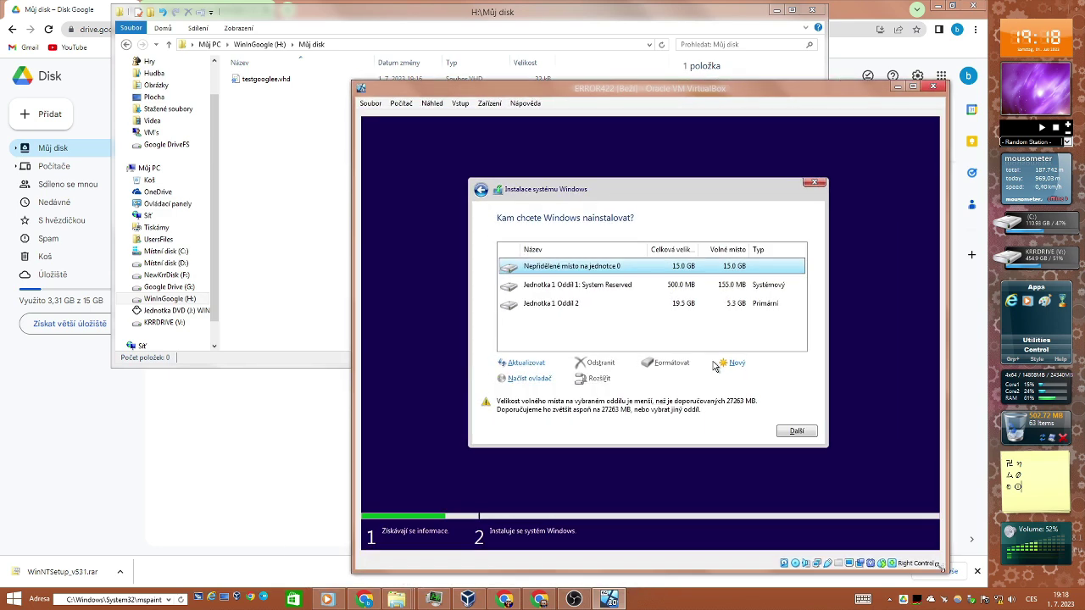
Check the Google Drive offline access option for testgooglee.vhd, then bring the Google Drive page to the front
left_click(285, 79)
right_click(286, 80)
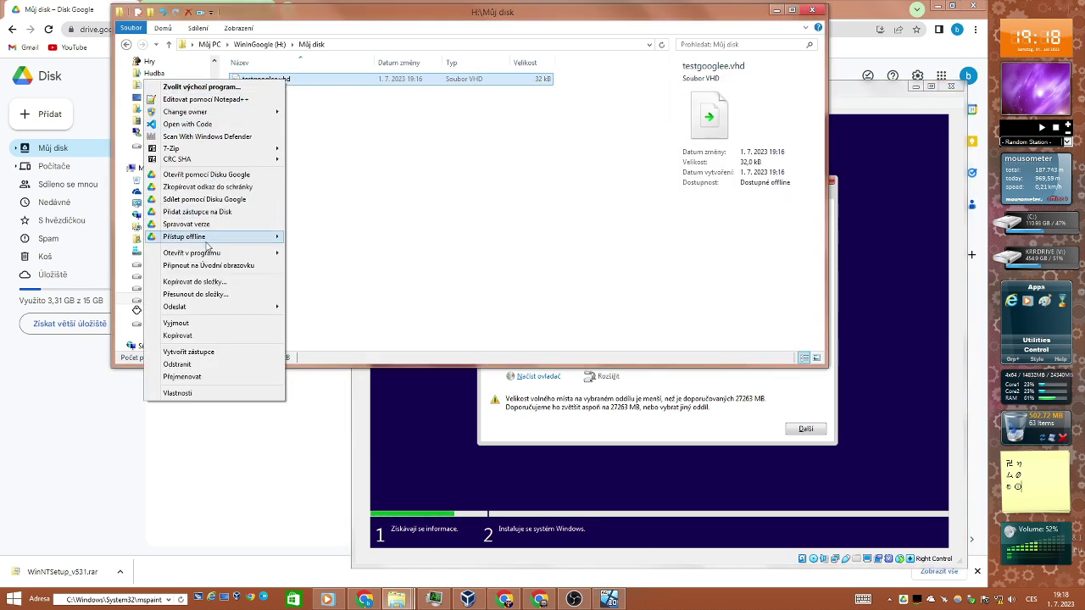
mouse_move(210, 238)
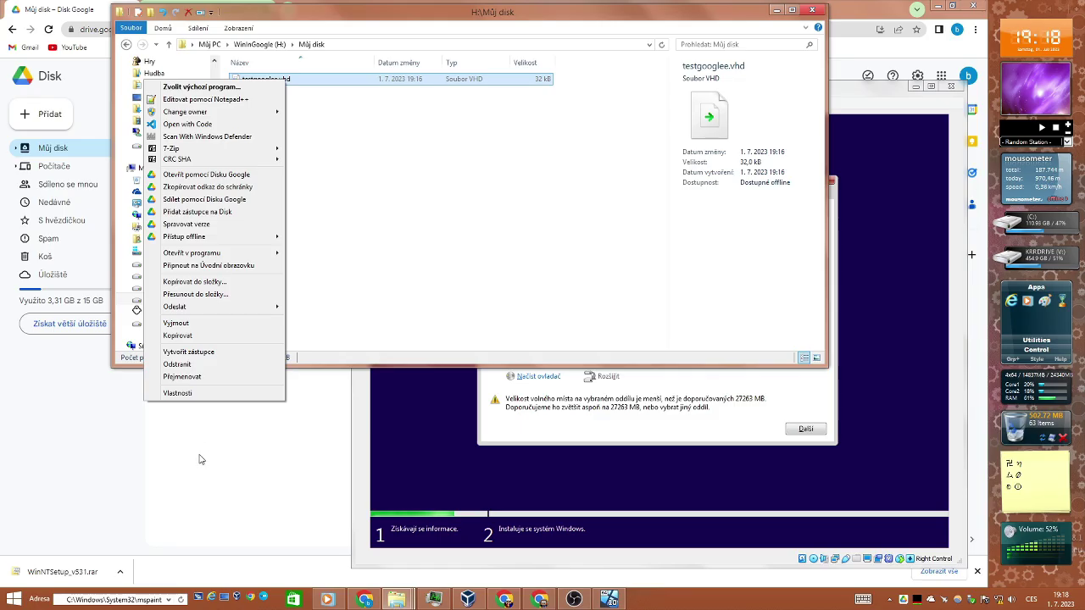
left_click(68, 175)
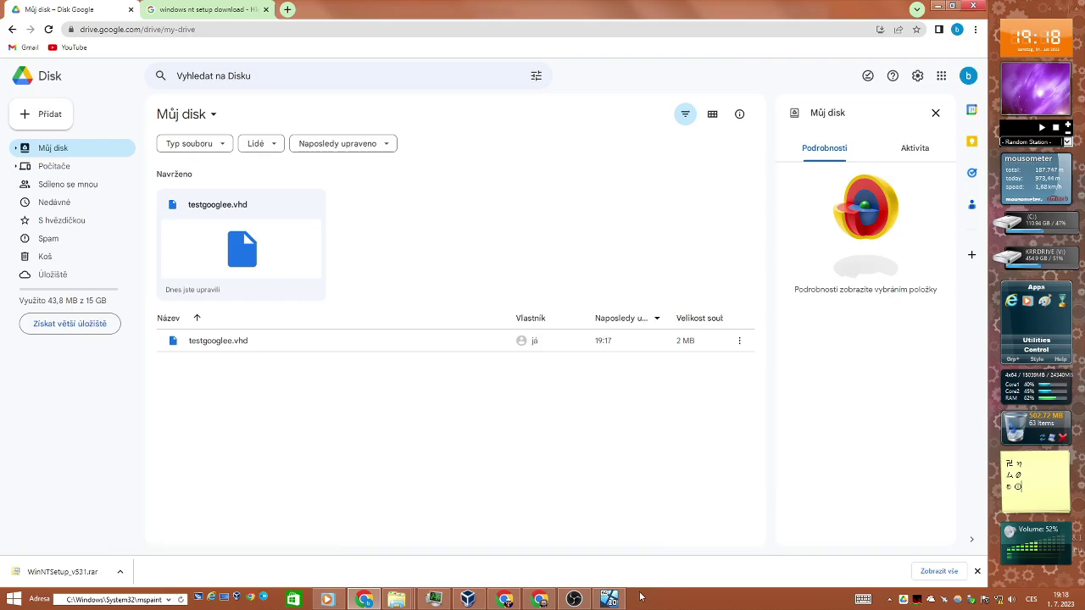
Return to the virtual machine and start installing Windows on the unallocated space of drive 0
left_click(609, 599)
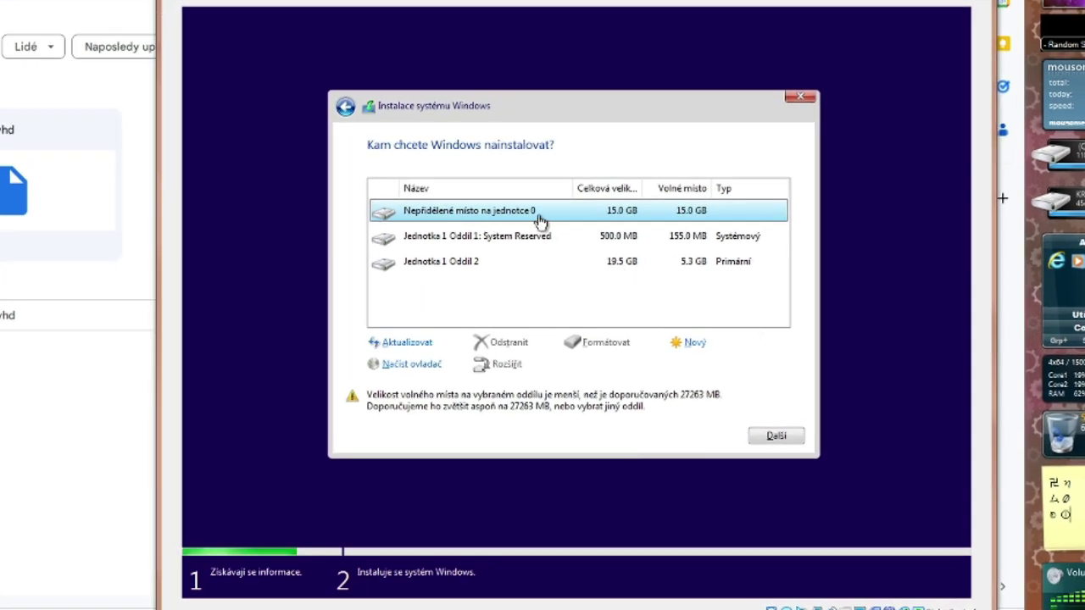
left_click(785, 435)
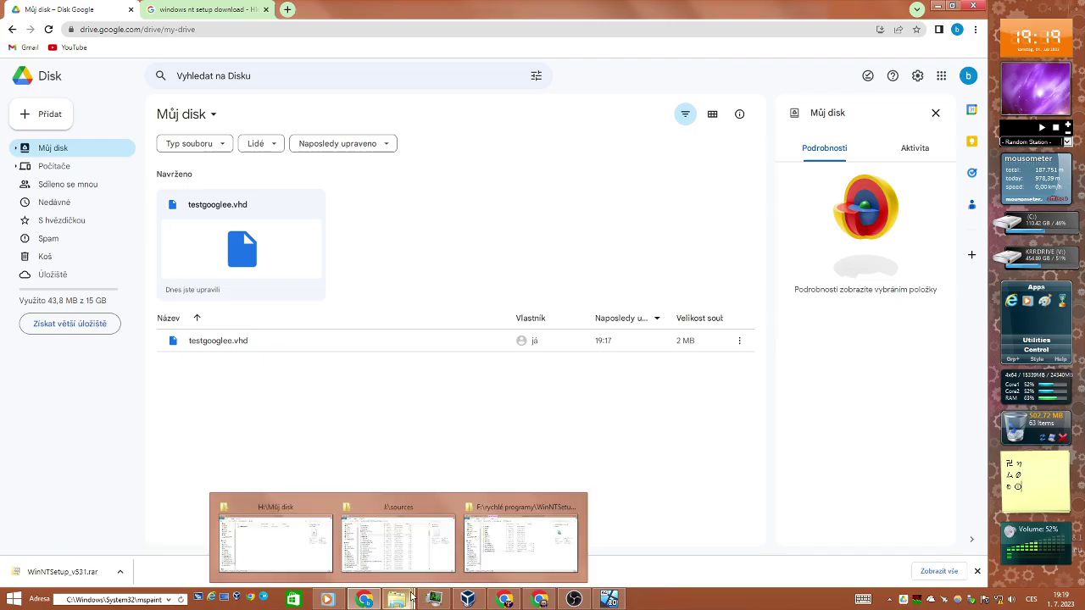
Open the Můj disk folder on H: and refresh it repeatedly to monitor the size of testgooglee.vhd
left_click(328, 508)
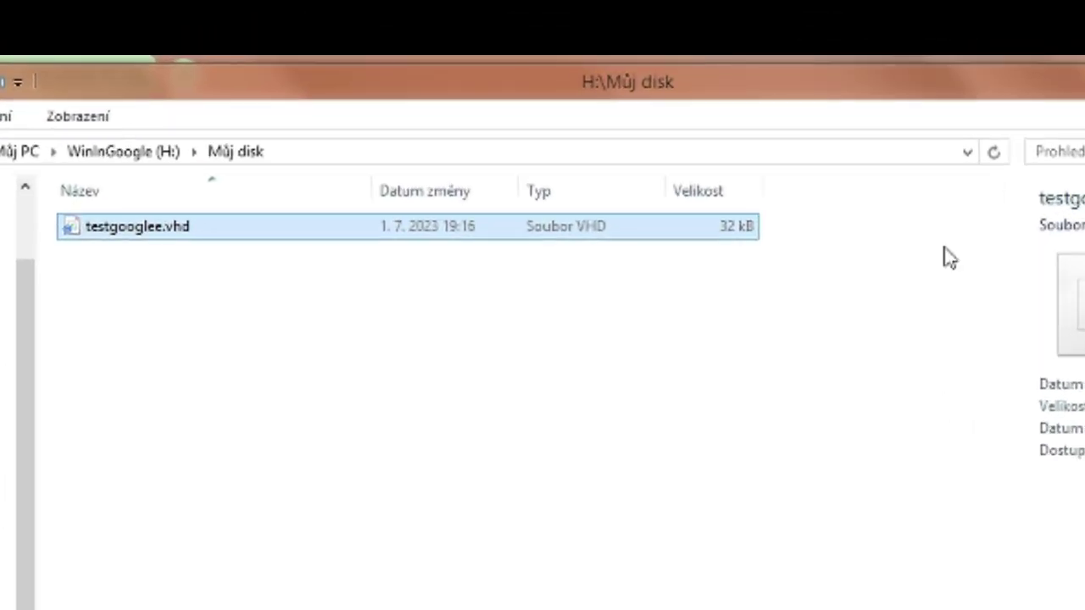
left_click(863, 109)
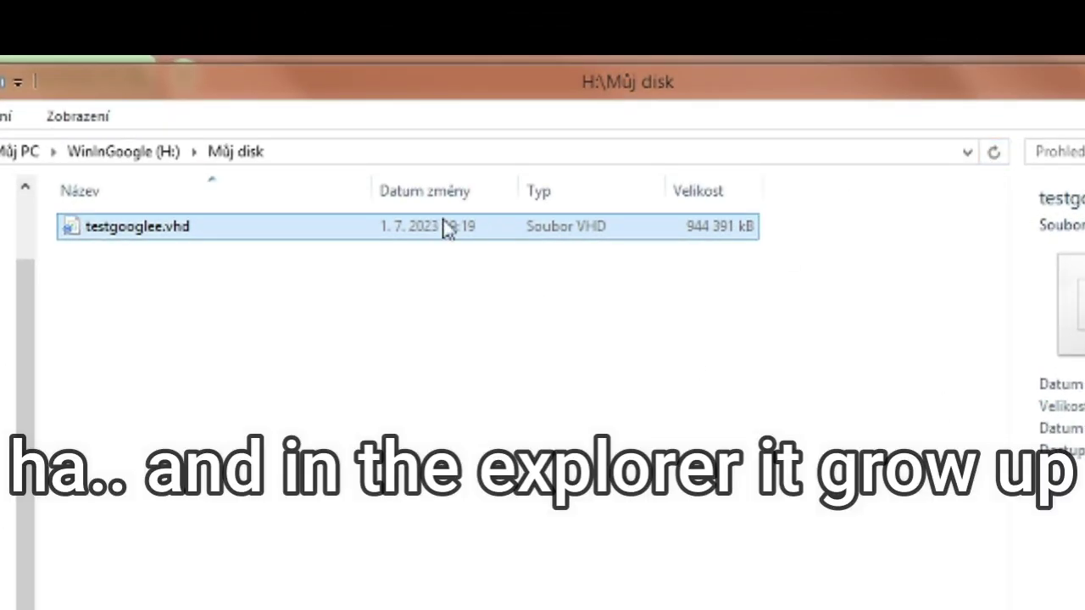
left_click(1002, 155)
left_click(996, 153)
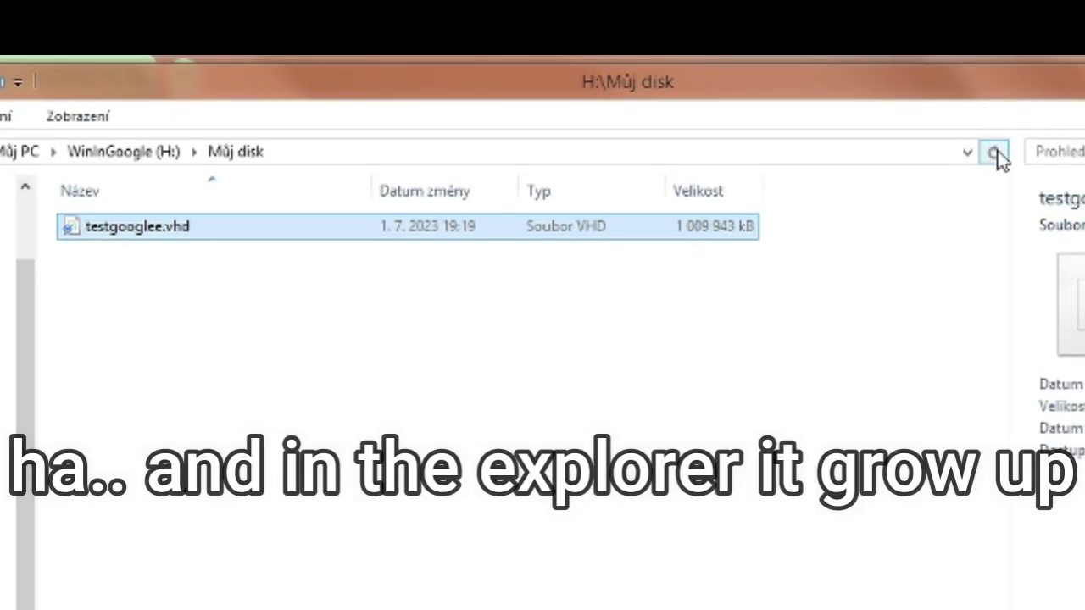
left_click(997, 153)
left_click(997, 154)
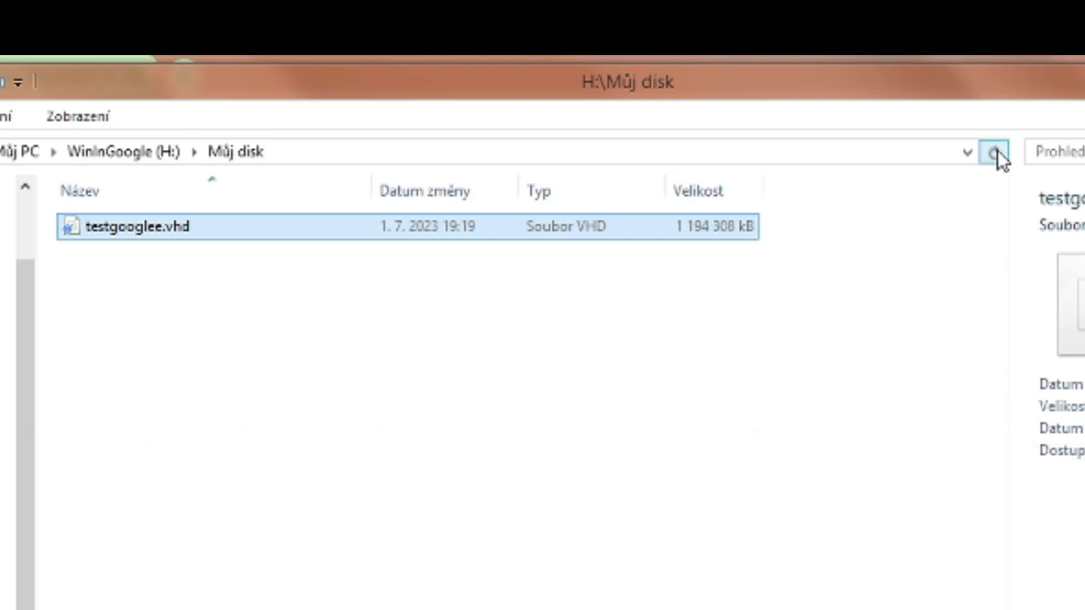
left_click(997, 153)
Review the general and detailed properties of testgooglee.vhd, including its availability, and check its offline access option again
right_click(301, 227)
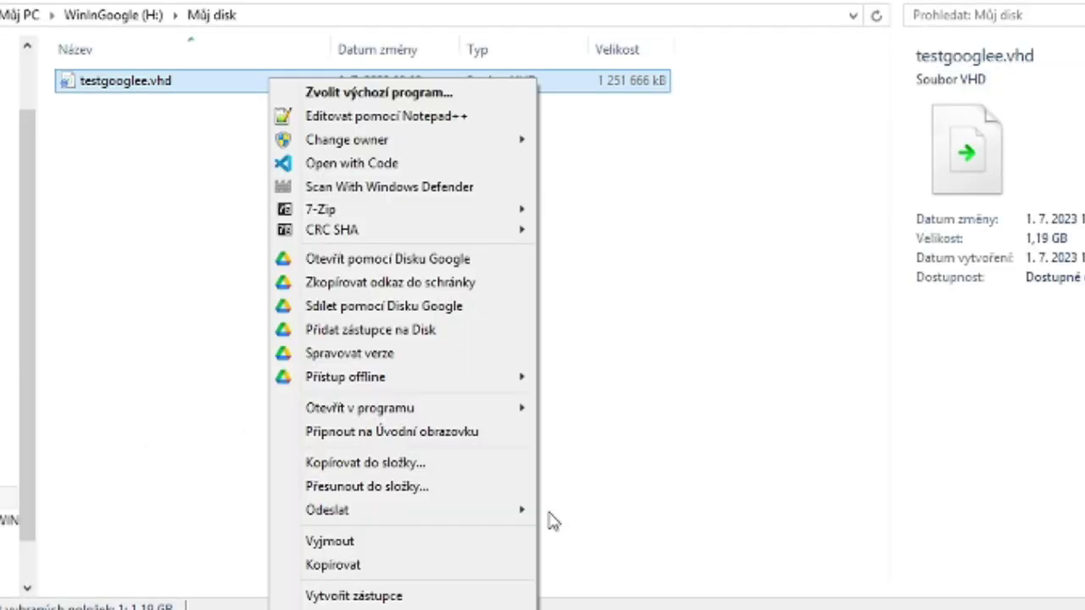
key("alt+Return")
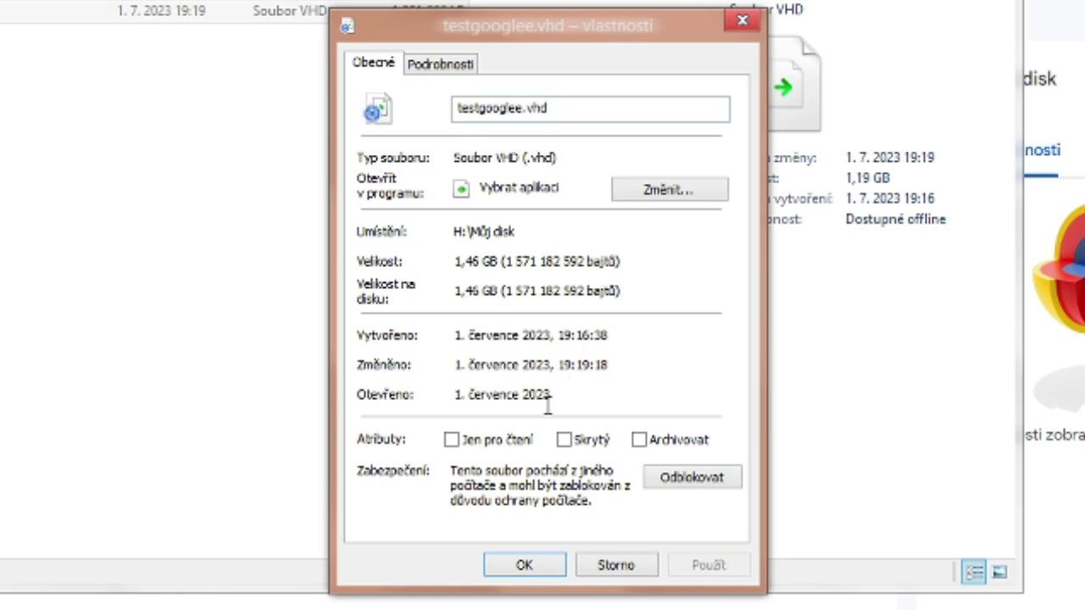
left_click(435, 75)
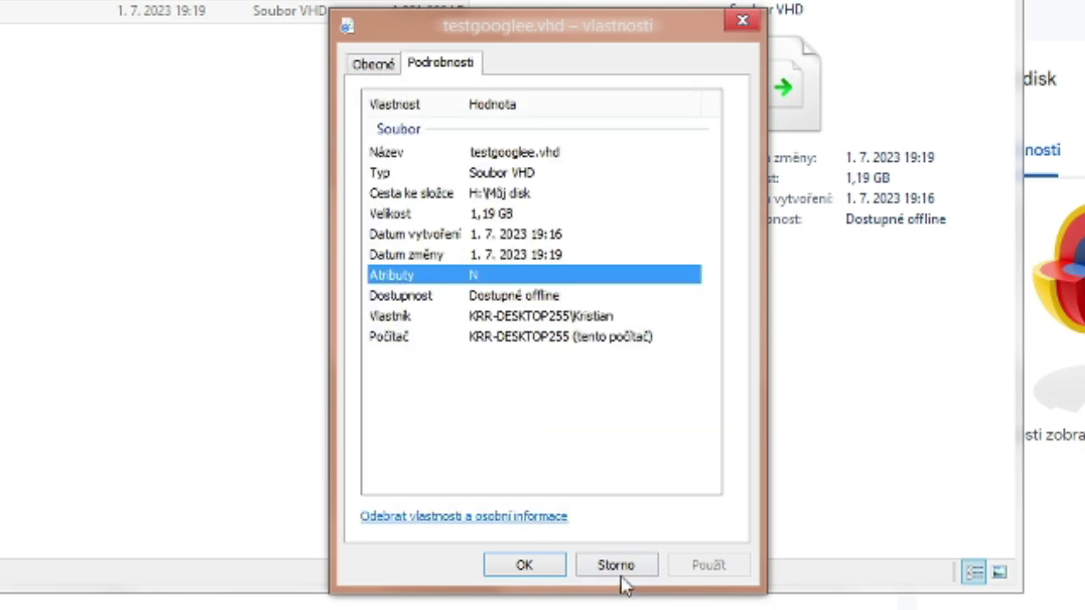
left_click(491, 302)
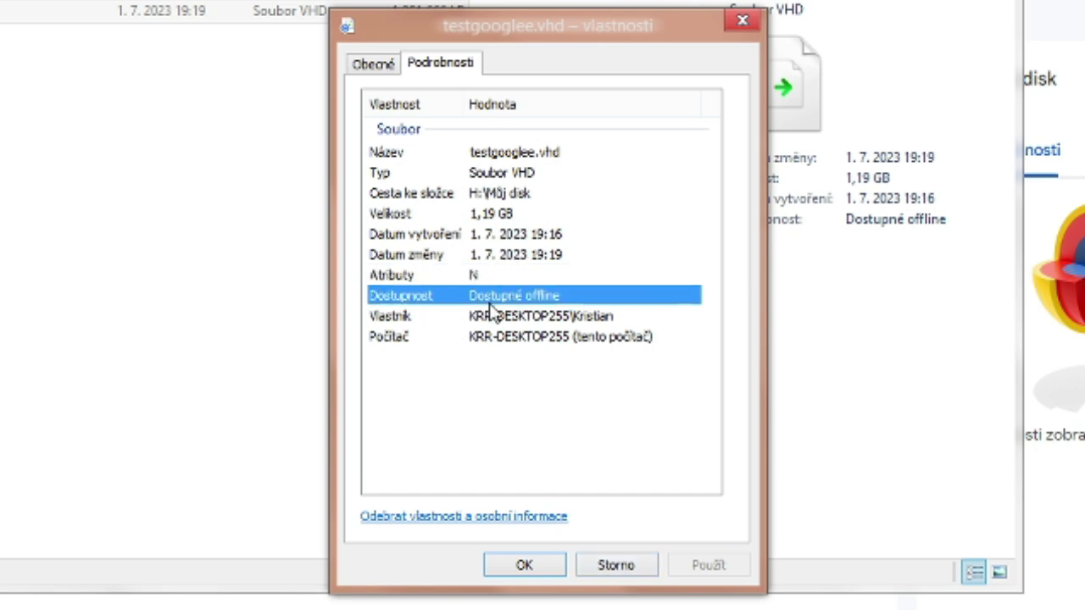
left_click(612, 566)
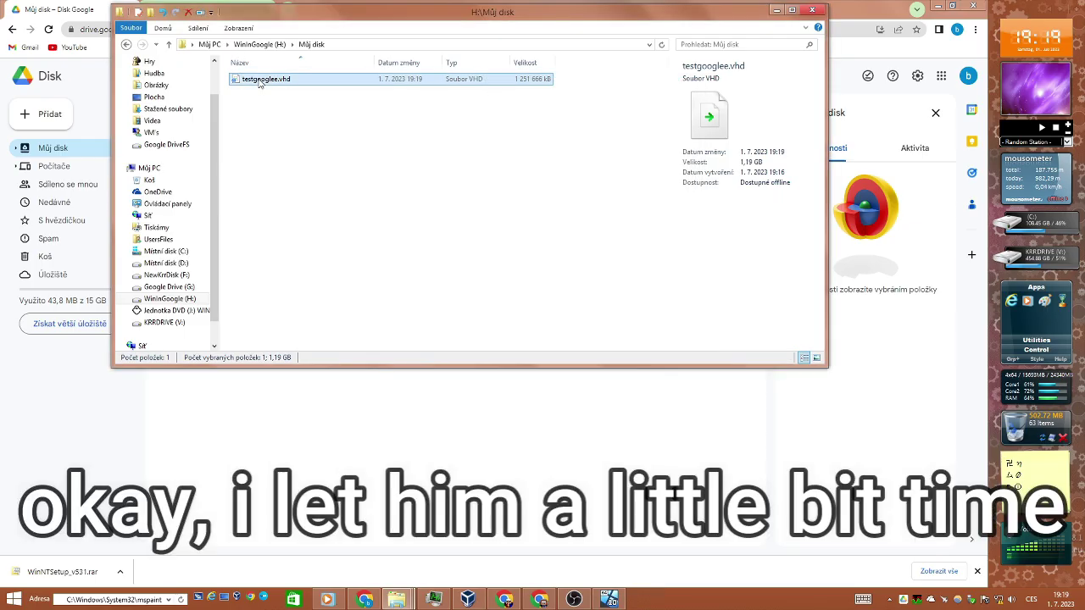
right_click(260, 82)
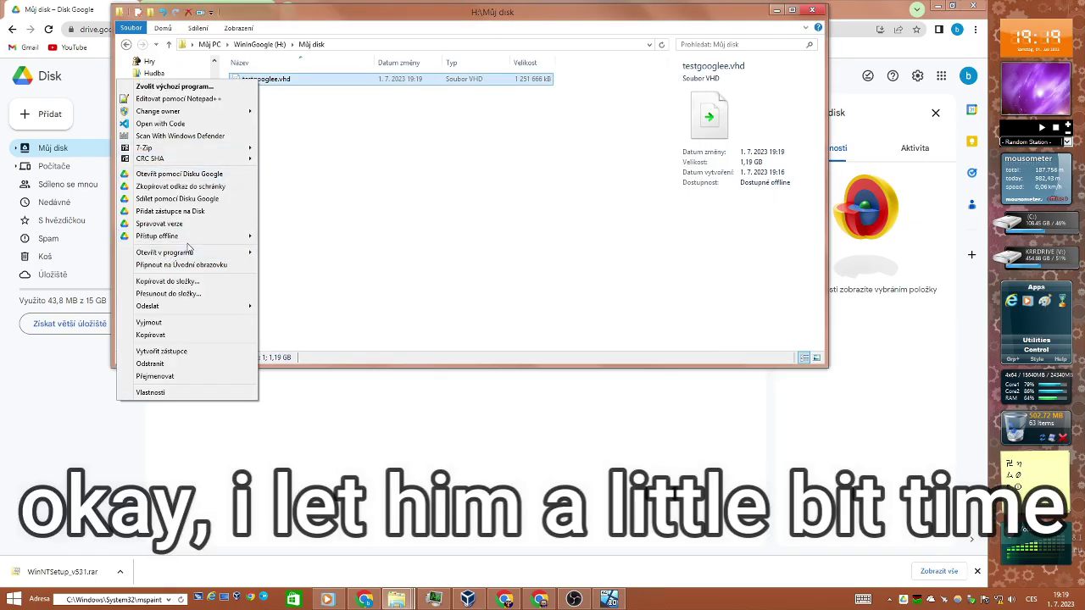
mouse_move(185, 243)
left_click(55, 237)
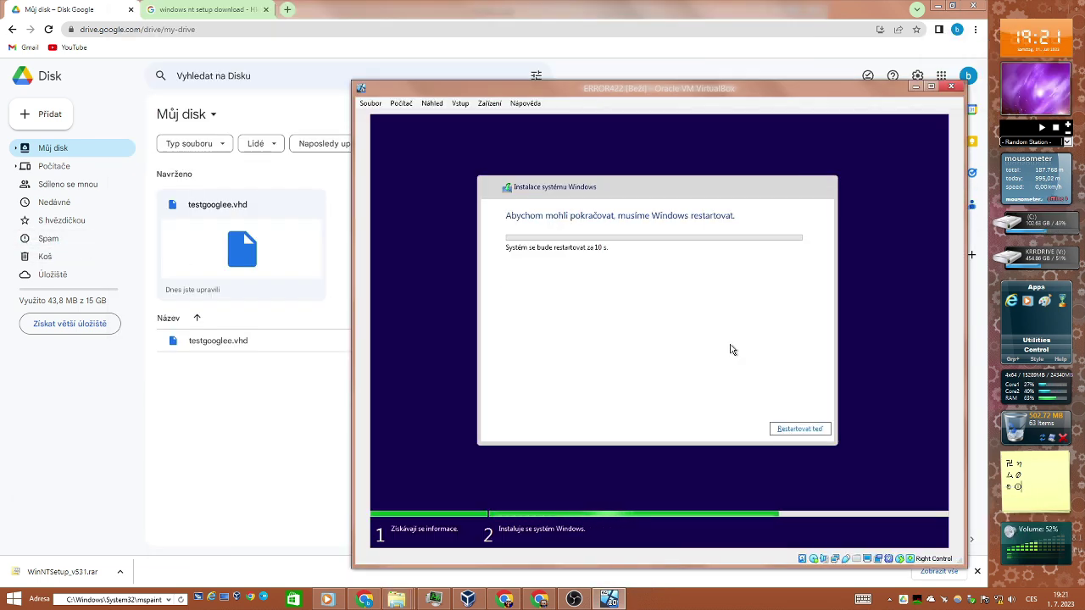
Restart the virtual machine immediately to continue the Windows installation
left_click(812, 431)
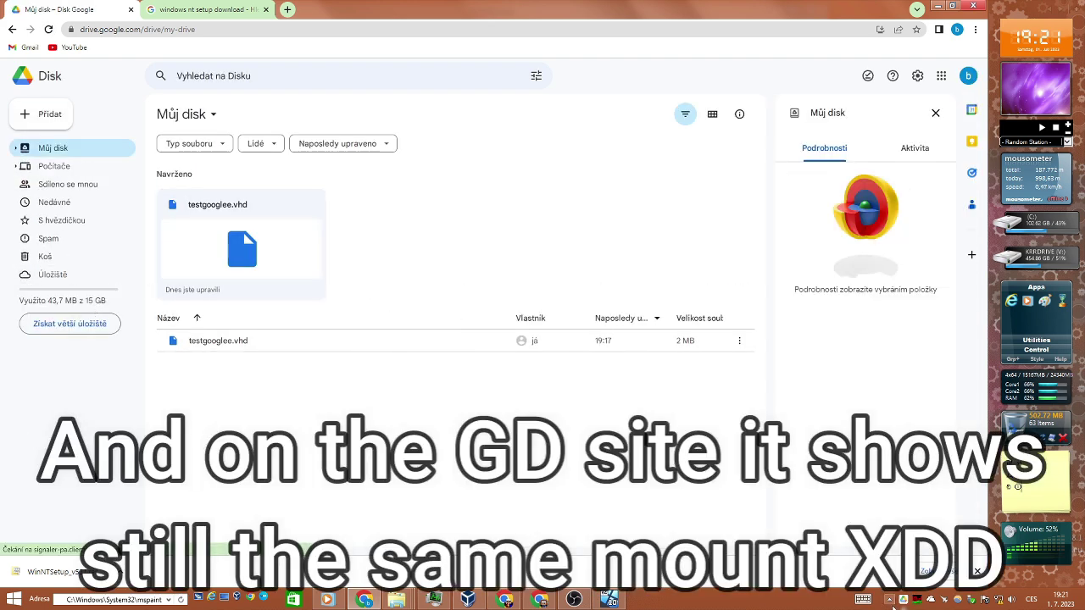
Check the Google Drive sync activity and inspect the attached VHD in the ERROR422 machine's storage settings
left_click(903, 600)
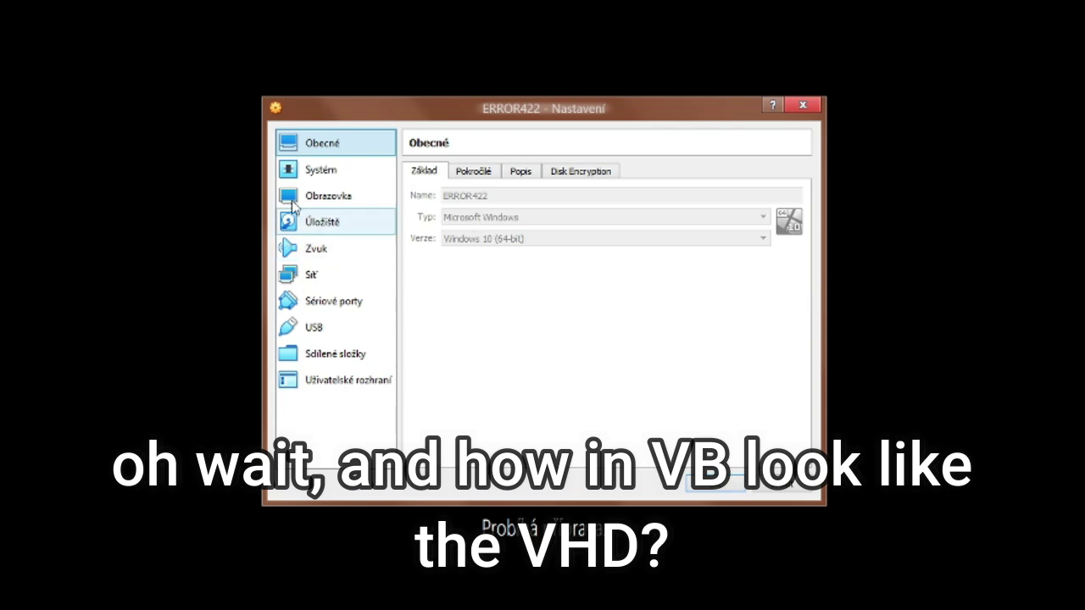
left_click(327, 227)
left_click(499, 209)
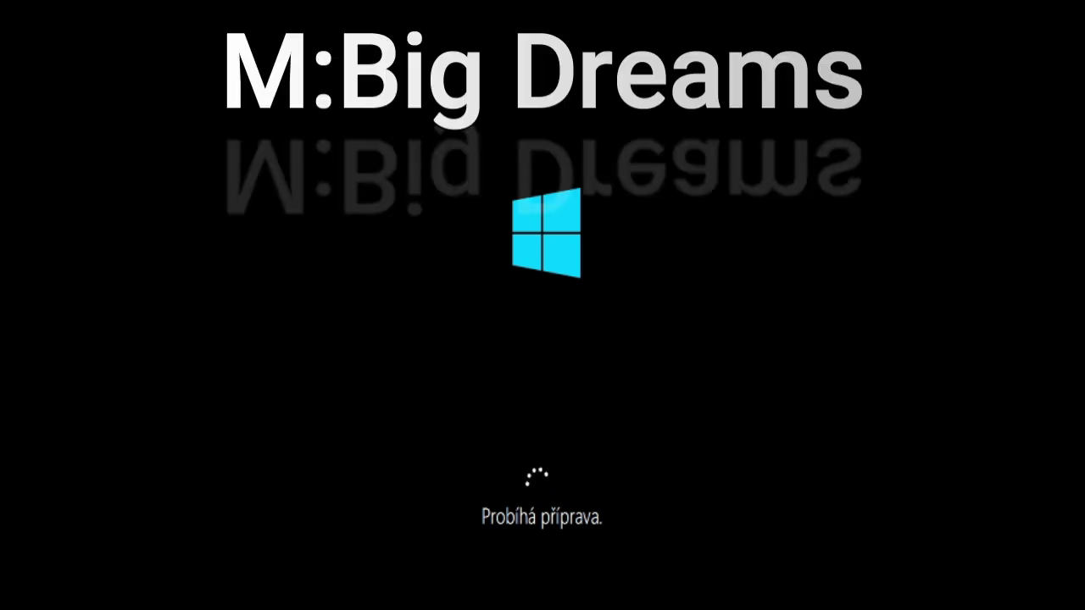
Open a command prompt inside the running Windows setup
key("shift+F10")
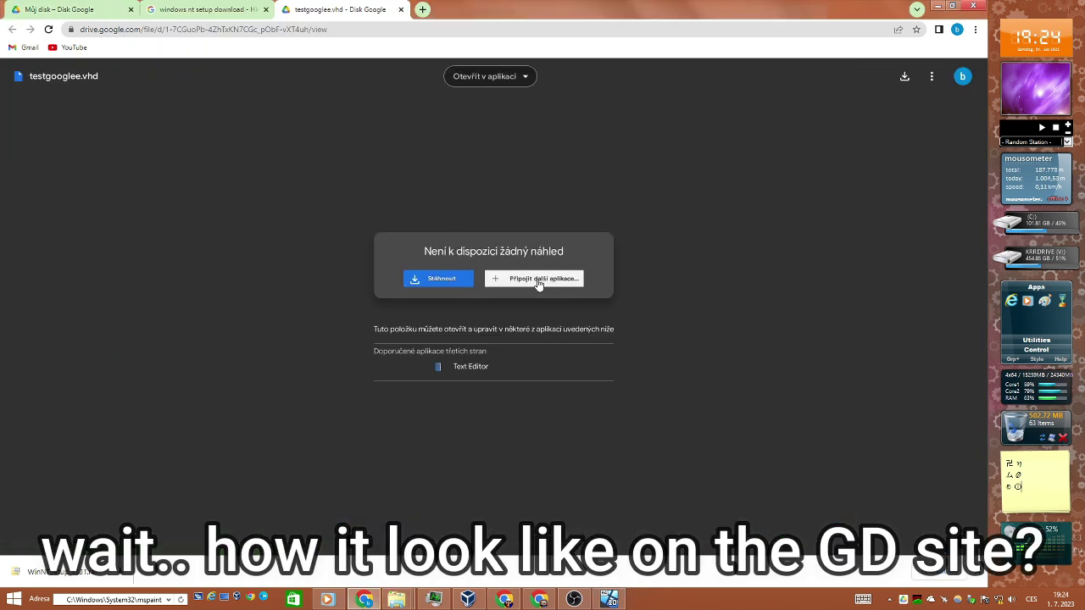
Open testgooglee.vhd from Google Drive in the Text Editor web app, authorize the app and look through the file's contents
left_click(441, 367)
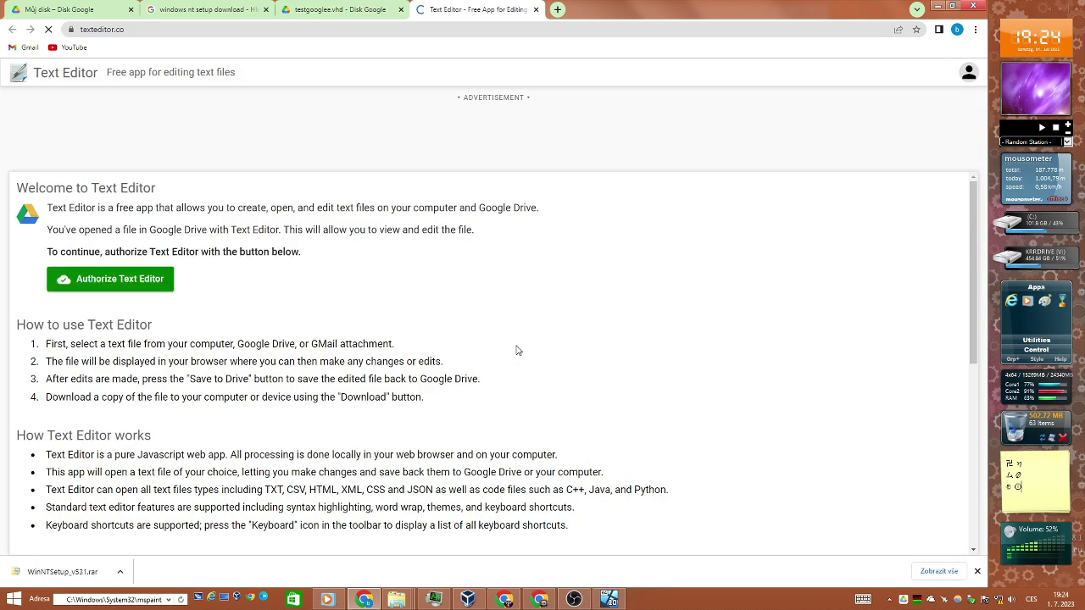
left_click(167, 280)
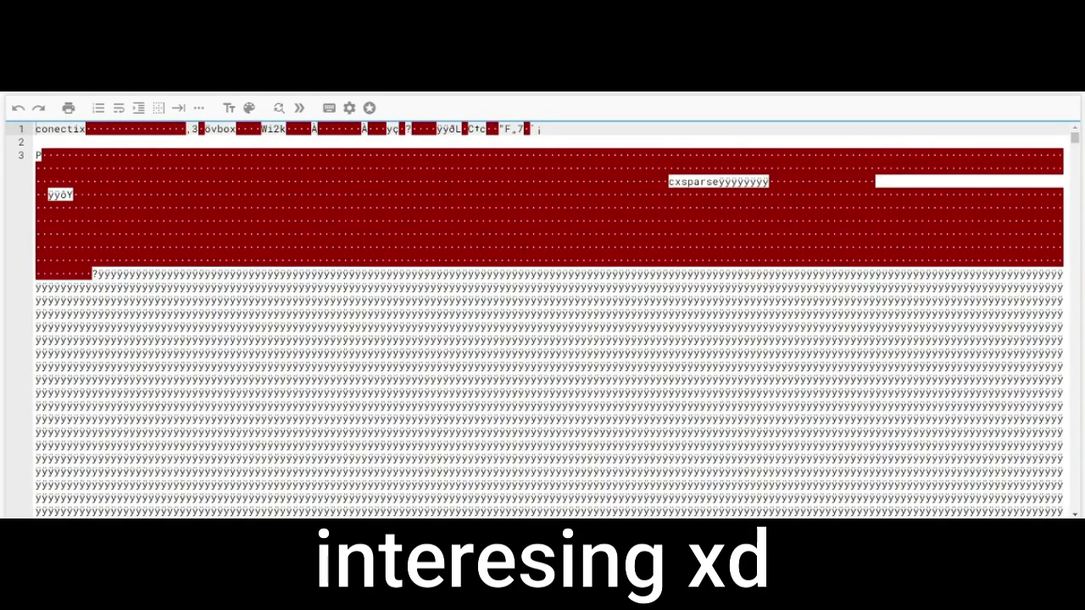
scroll(1072, 177, "down", 5)
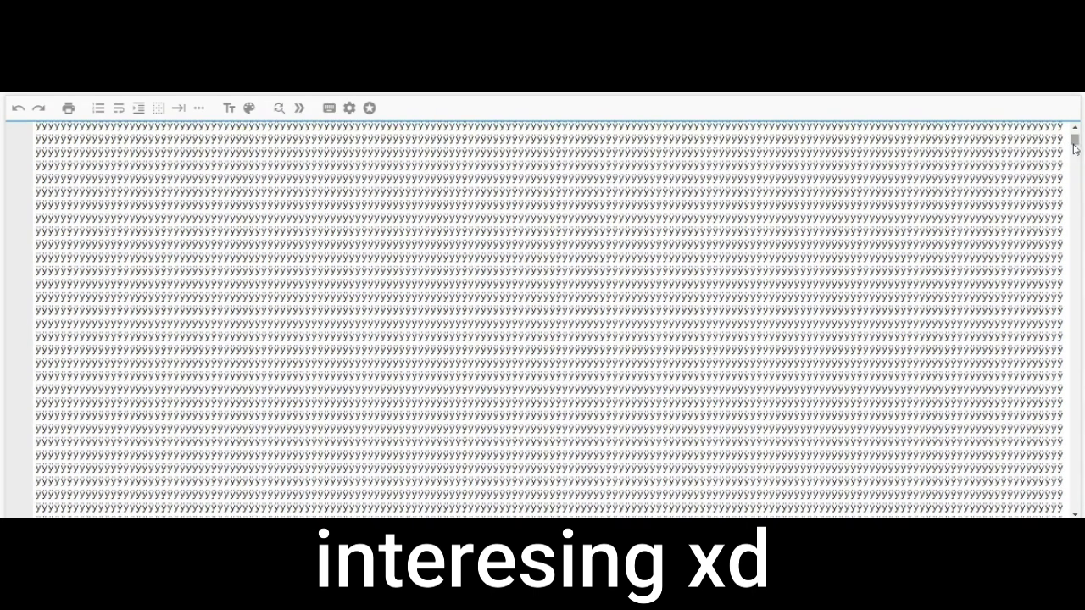
left_click_drag(1073, 147, 1073, 503)
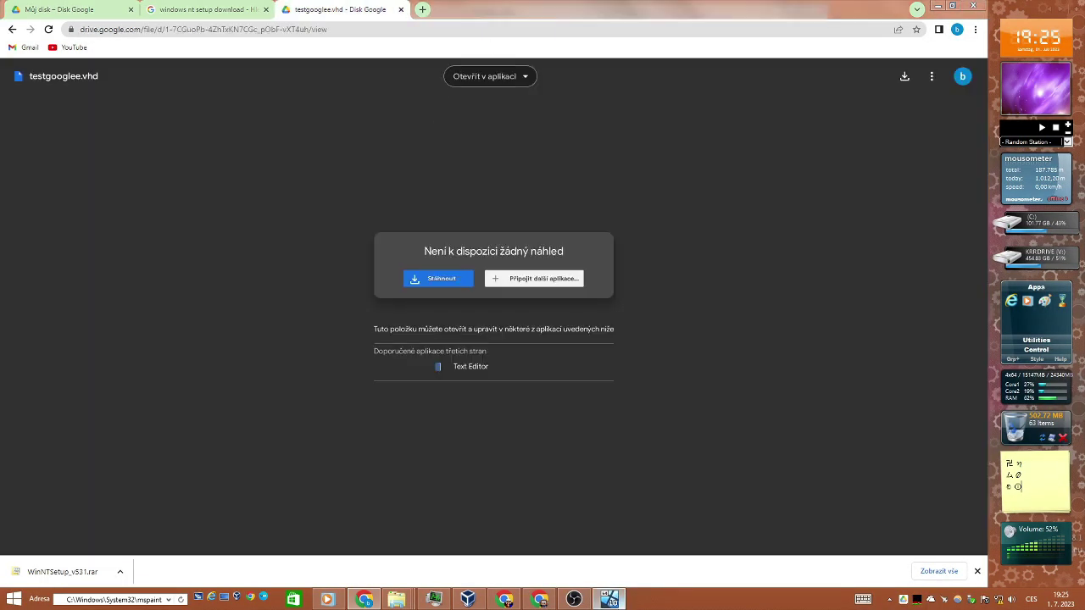
Check the virtual machine's setup progress, then switch to the Můj disk page in Google Drive and view the sync client's activity
left_click(609, 599)
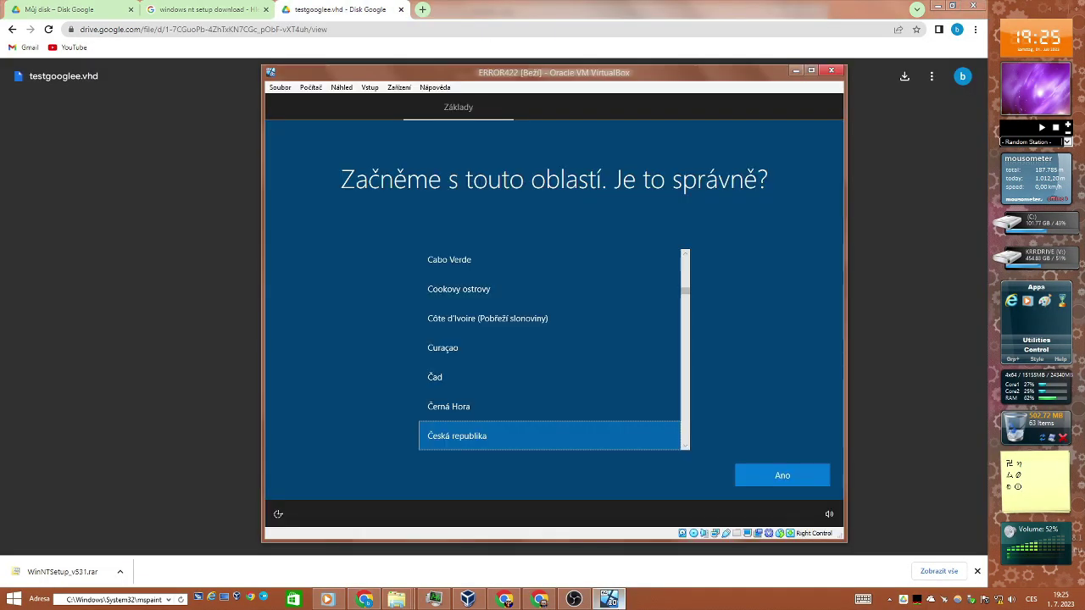
left_click(525, 603)
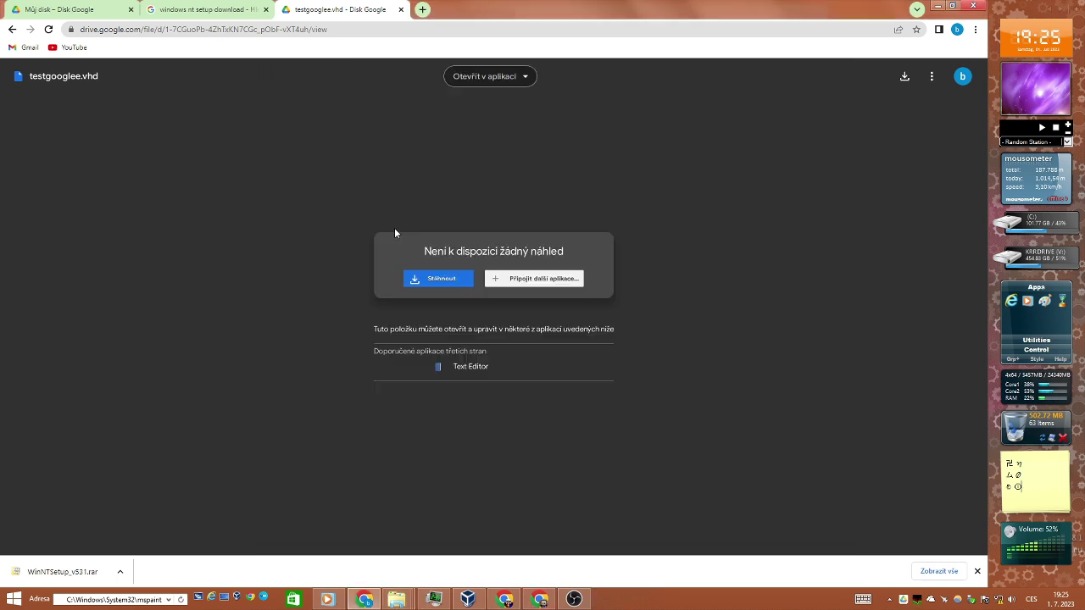
left_click(218, 14)
left_click(81, 9)
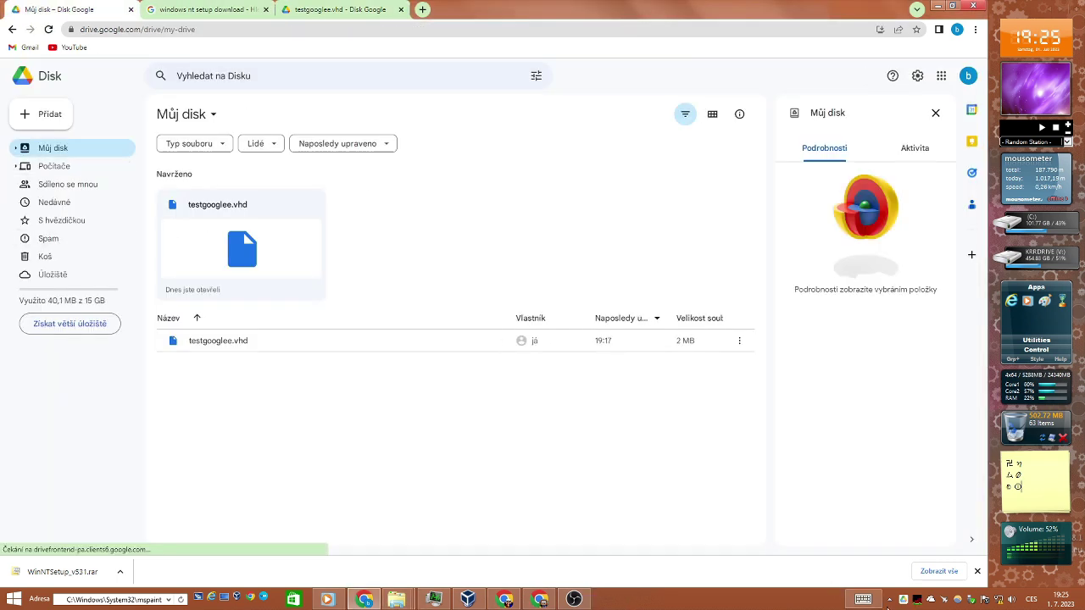
left_click(903, 599)
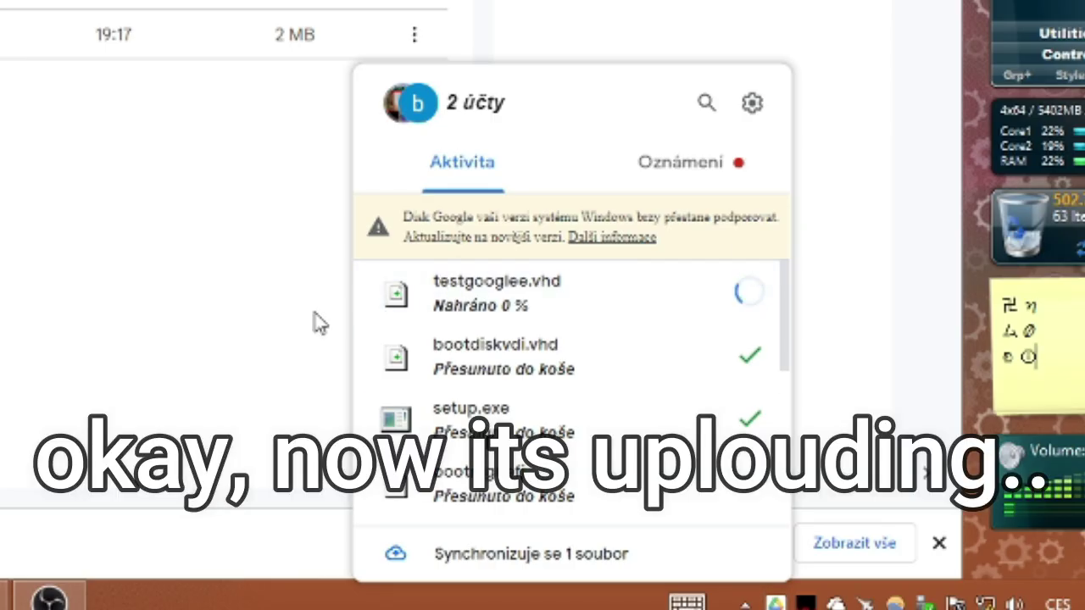
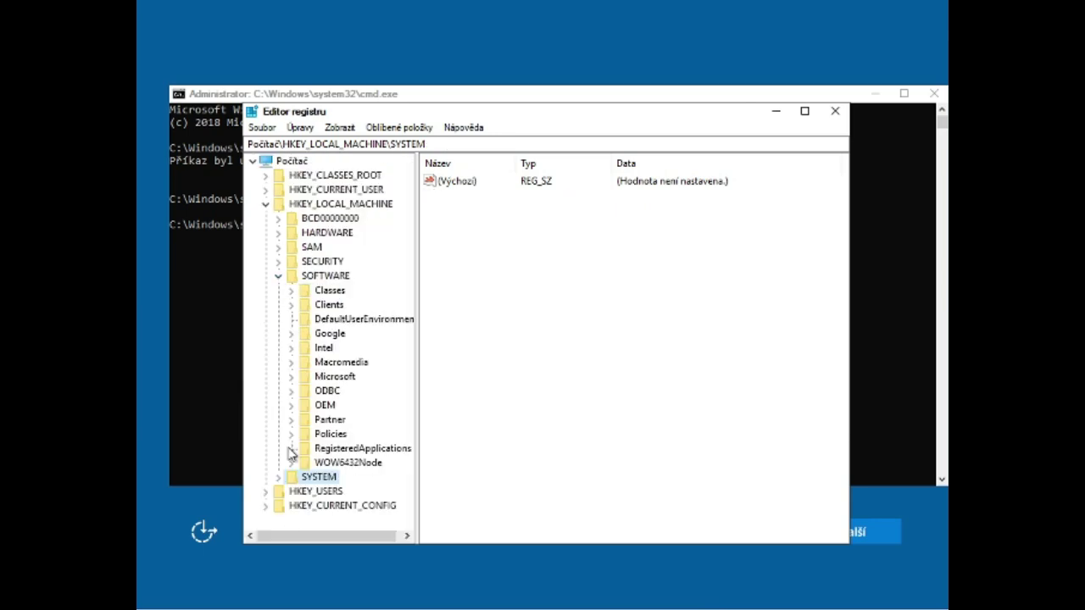
Expand the Microsoft key under HKEY_LOCAL_MACHINE\SOFTWARE and go to its Windows subkeys in the Registry Editor
left_click(291, 376)
scroll(348, 423, "down", 10)
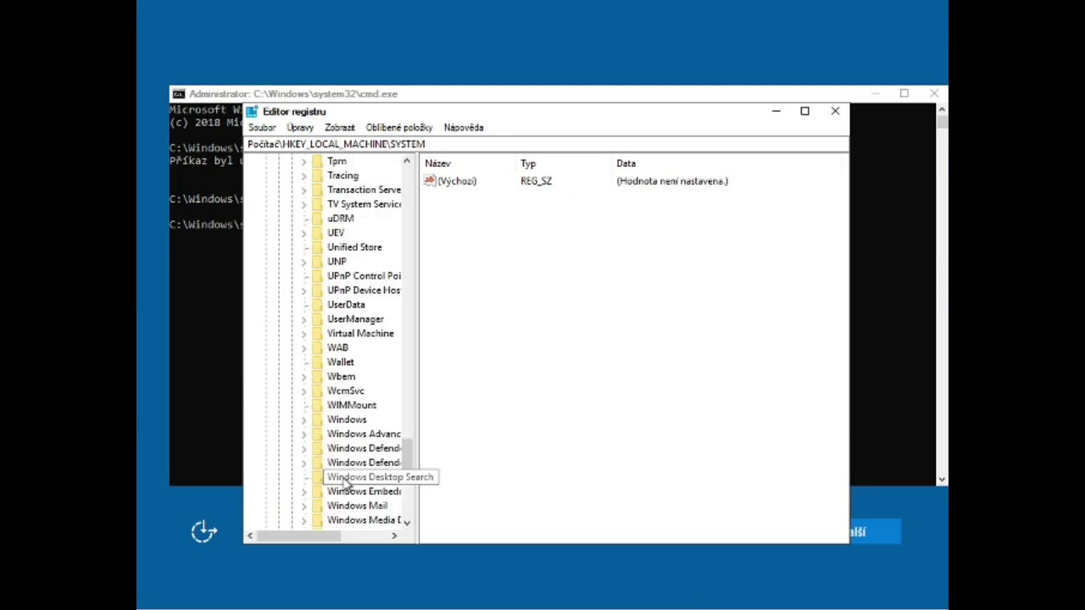